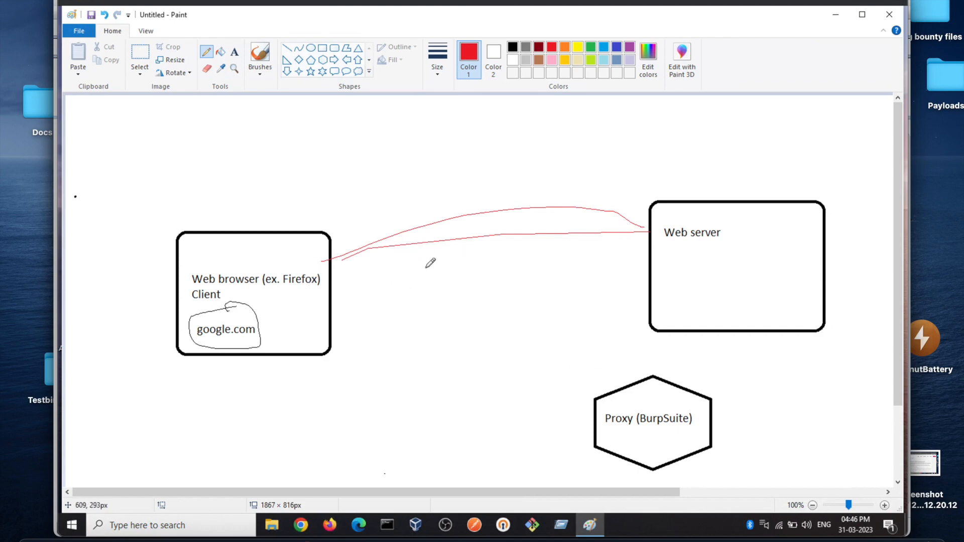
# Undo the last two red lines and move the Proxy (BurpSuite) hexagon between the Web browser and Web server boxes
pyautogui.hotkey('ctrl', 'z')
pyautogui.hotkey('ctrl', 'z')
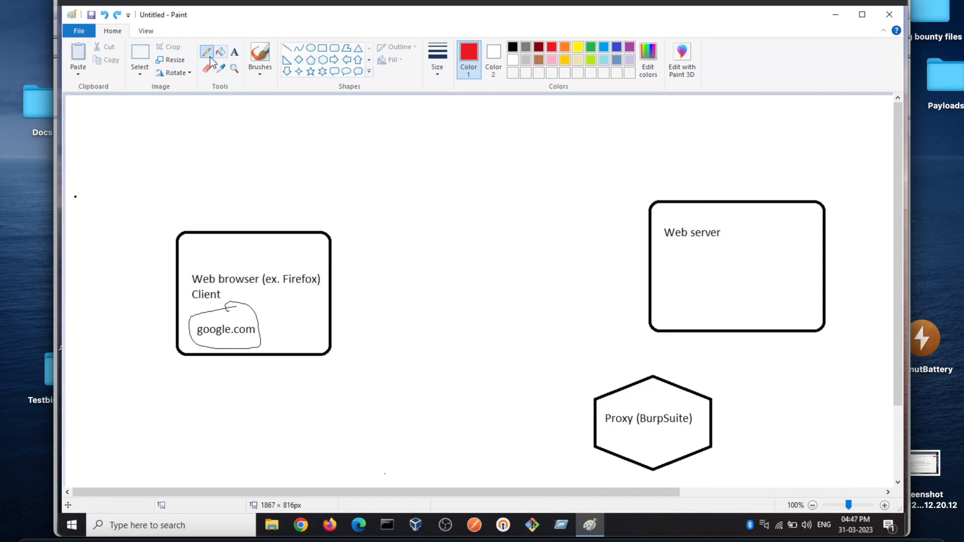
pyautogui.click(140, 53)
pyautogui.moveTo(569, 370); pyautogui.dragTo(733, 472)
pyautogui.moveTo(688, 449); pyautogui.dragTo(517, 303)
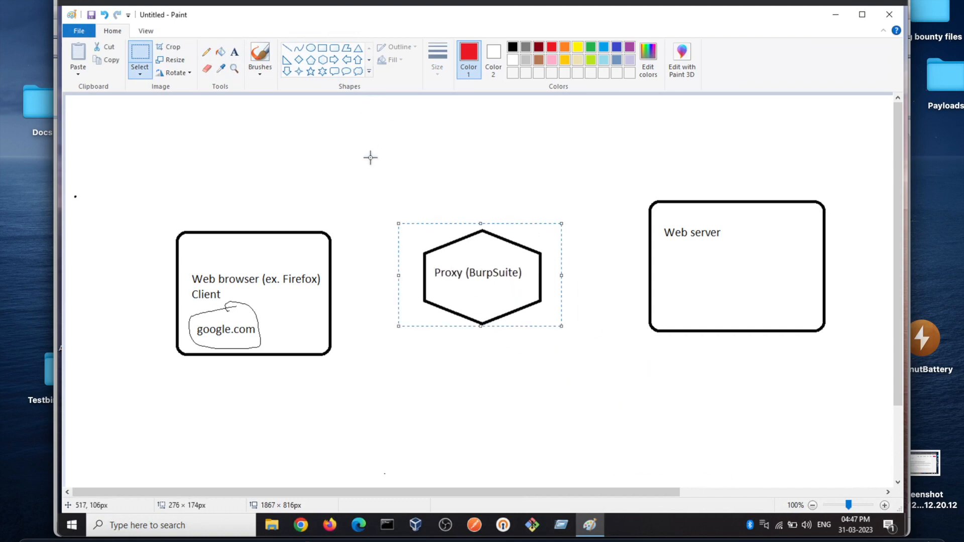
# Draw red pencil lines from the Web browser through the proxy hexagon to the Web server and back again
pyautogui.click(206, 52)
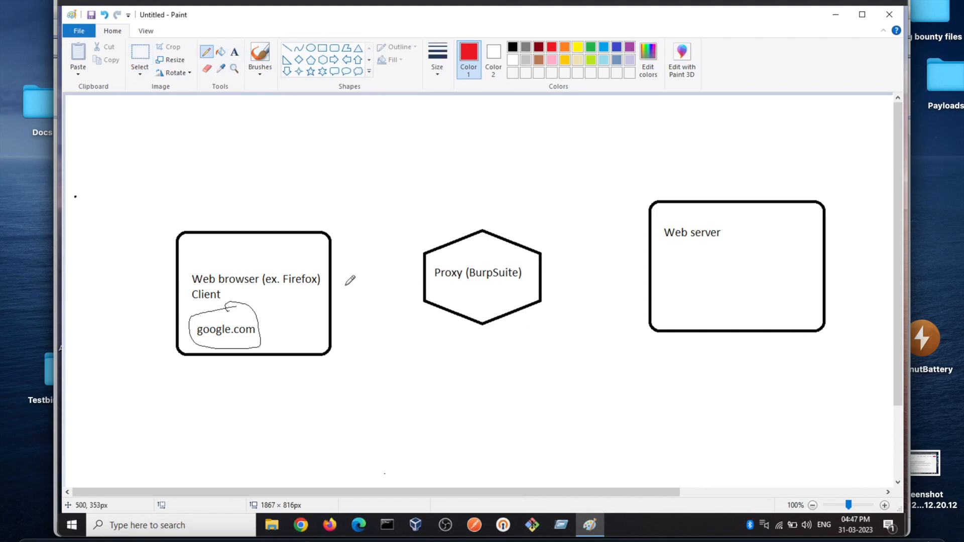
pyautogui.moveTo(333, 280); pyautogui.dragTo(424, 267)
pyautogui.moveTo(542, 253)
pyautogui.mouseDown()
pyautogui.moveTo(608, 230)
pyautogui.moveTo(657, 232)
pyautogui.moveTo(631, 251)
pyautogui.moveTo(542, 257)
pyautogui.mouseUp()
pyautogui.moveTo(427, 274); pyautogui.dragTo(340, 281)
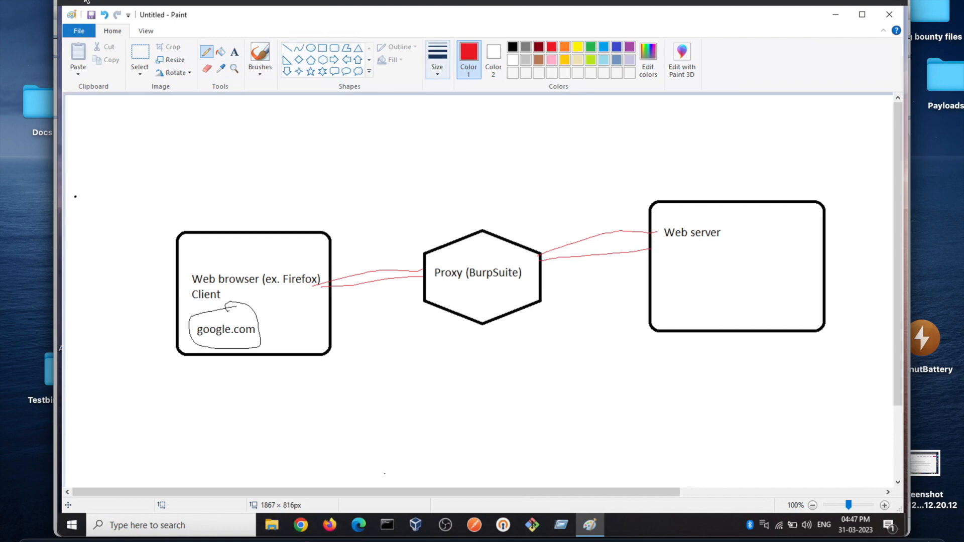
# Switch to the Google page in Firefox, bring up Burp Suite, and move its window aside to expose Firefox
pyautogui.click(543, 533)
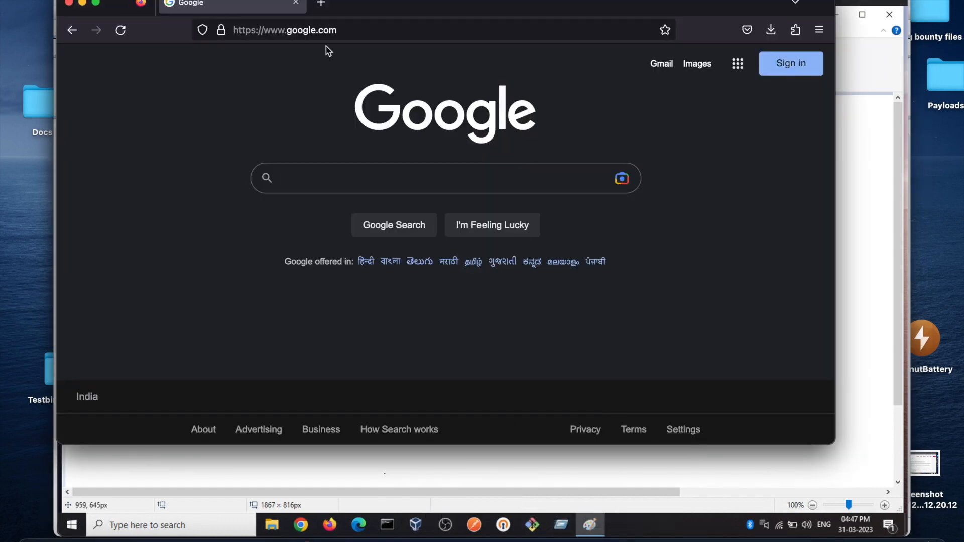
pyautogui.click(364, 30)
pyautogui.press('Escape')
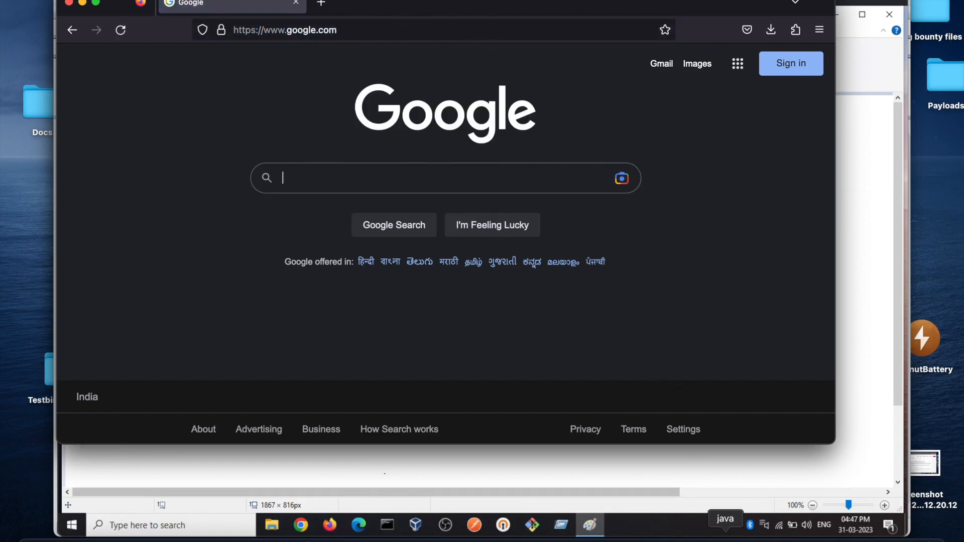
pyautogui.click(590, 525)
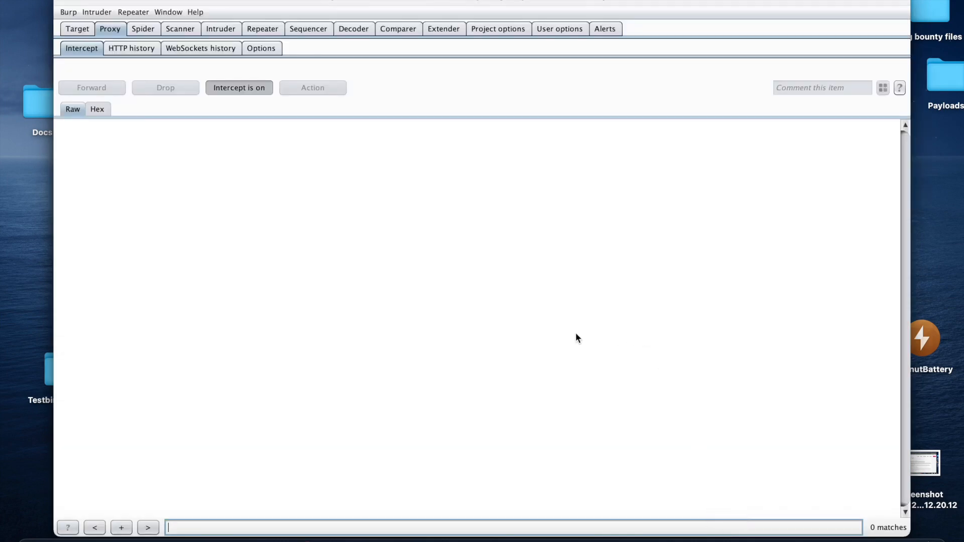
pyautogui.moveTo(224, 2); pyautogui.dragTo(445, 8)
# Return to Firefox, search its settings for "netwo" and open the network connection settings
pyautogui.click(138, 174)
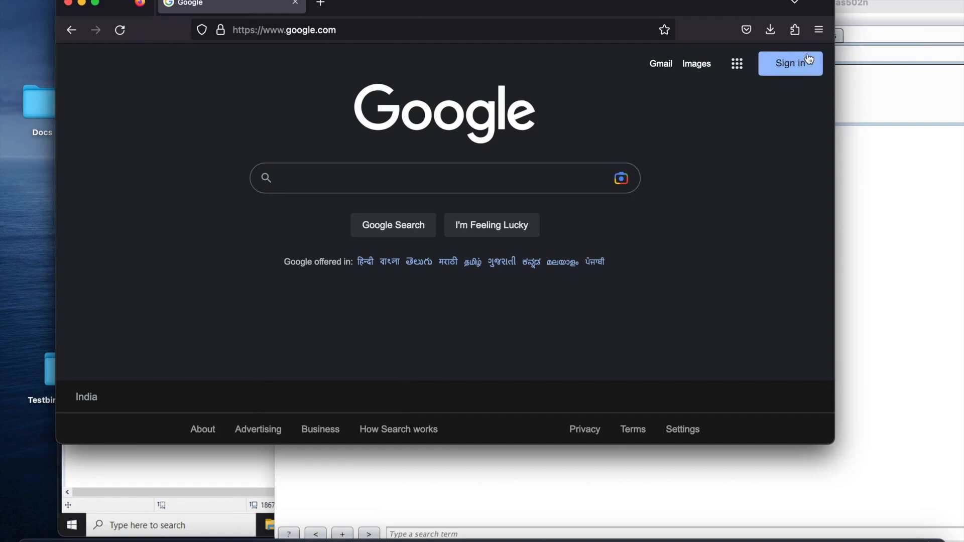
pyautogui.click(818, 30)
pyautogui.click(671, 358)
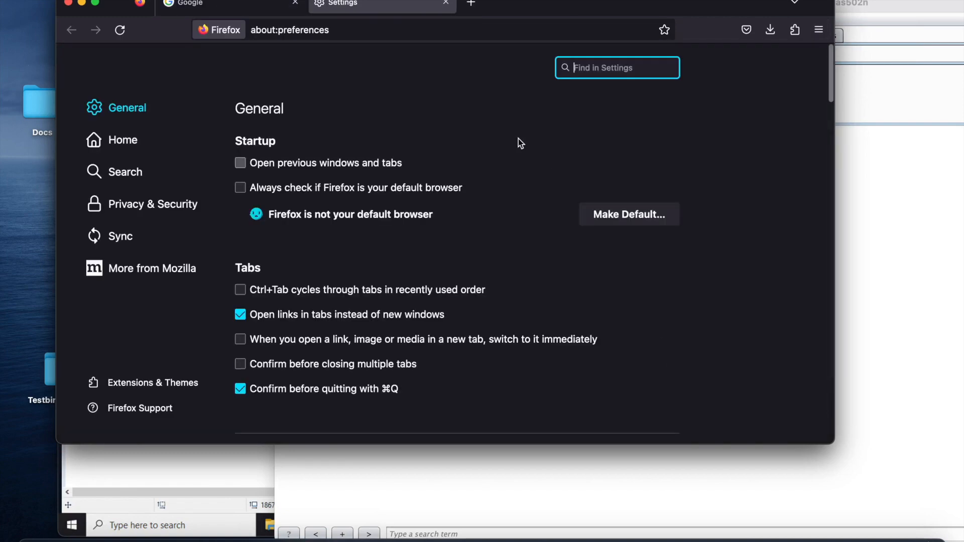
pyautogui.write('netwo')
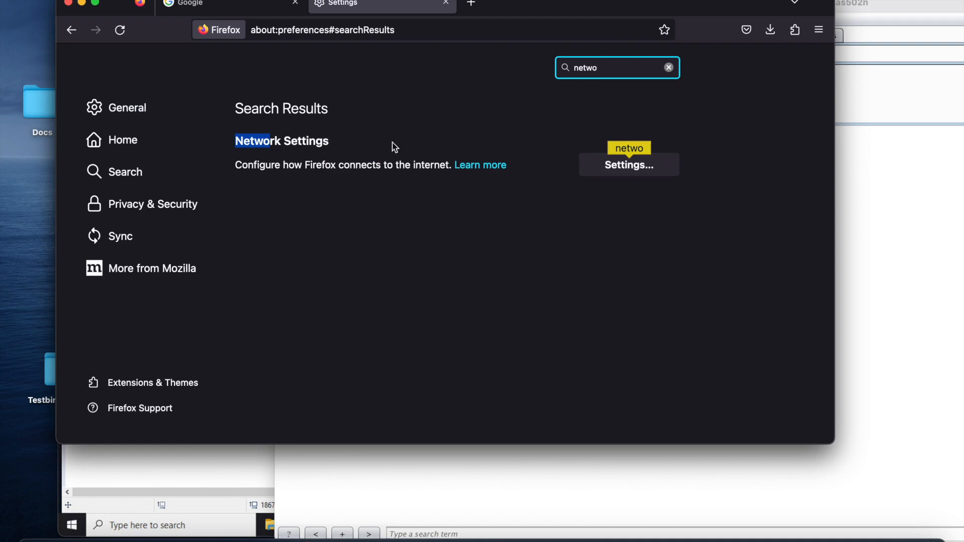
pyautogui.click(651, 163)
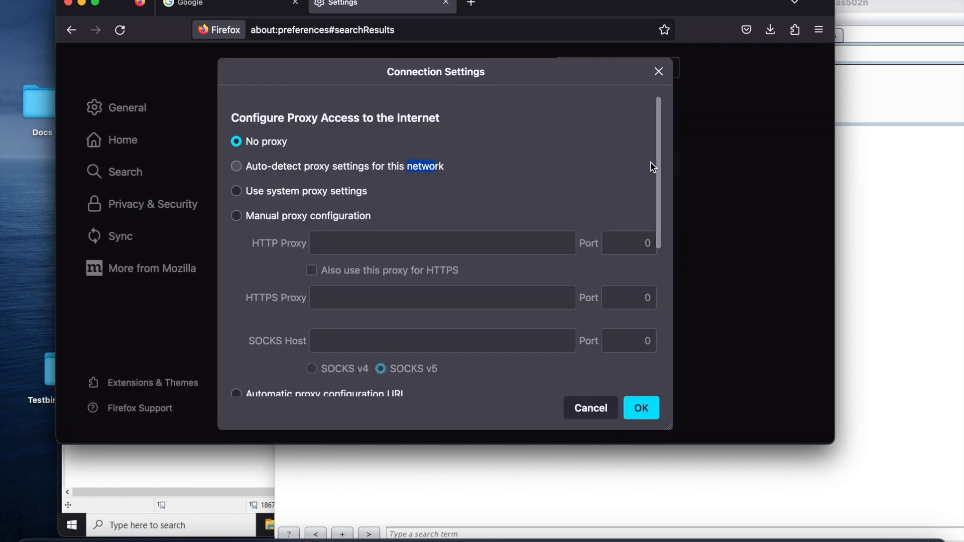
# Set and save a manual HTTP proxy of 127.0.0.1 on port 8080, also used for HTTPS
pyautogui.click(290, 215)
pyautogui.click(372, 241)
pyautogui.write('127.0.0.1')
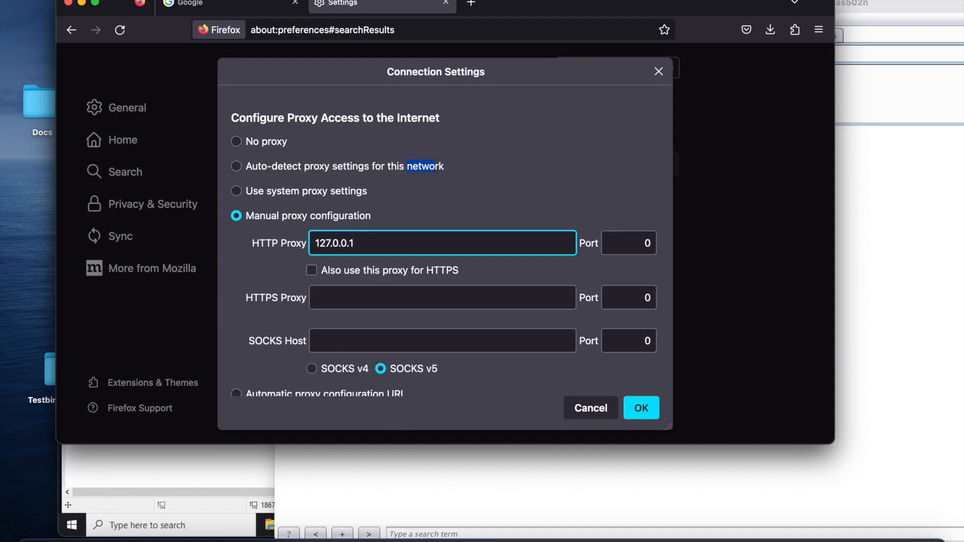
pyautogui.click(628, 244)
pyautogui.write('8080')
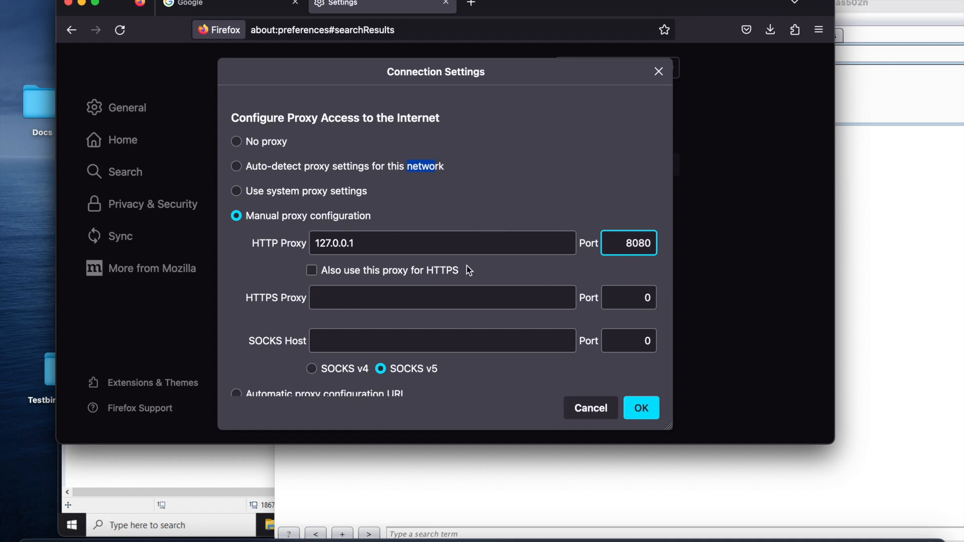
pyautogui.click(312, 271)
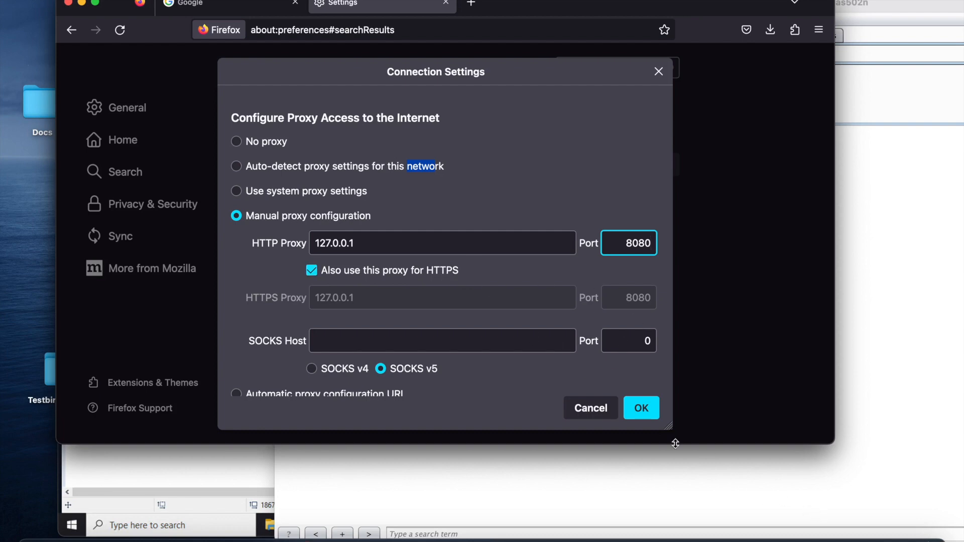
pyautogui.click(641, 408)
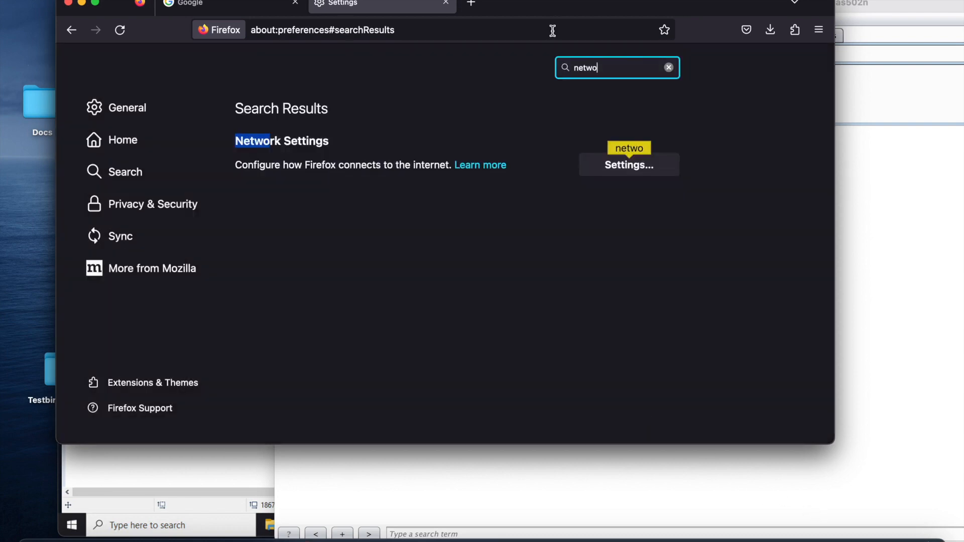
pyautogui.click(916, 237)
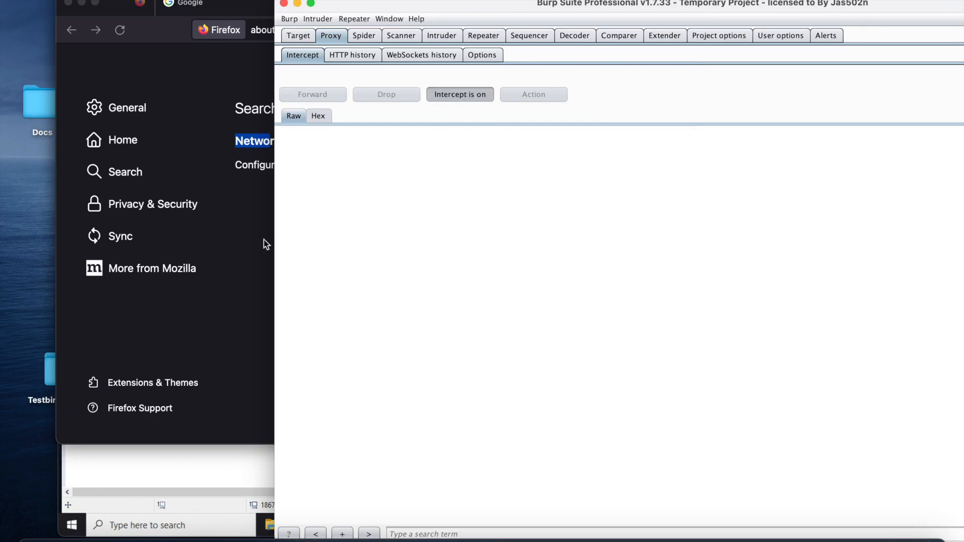
pyautogui.click(229, 7)
pyautogui.click(307, 29)
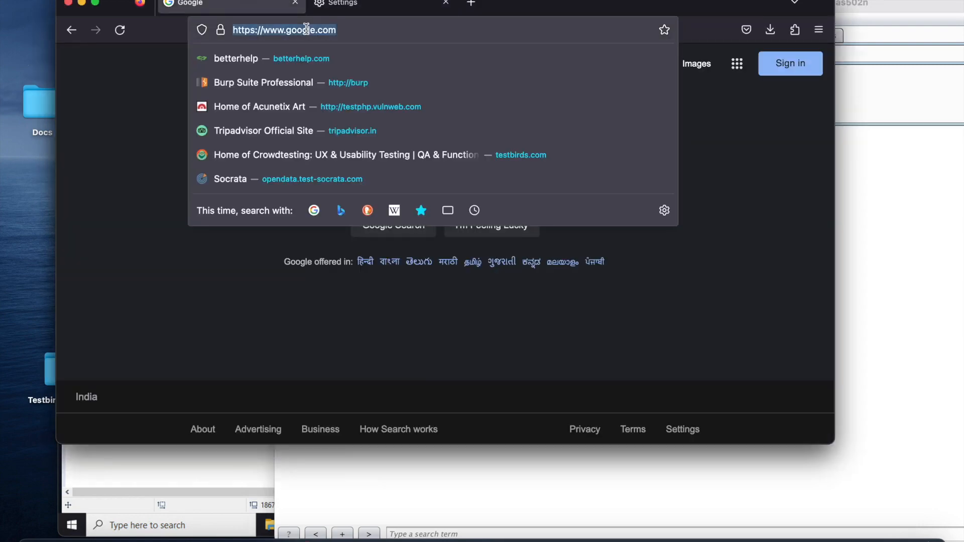
pyautogui.press('Return')
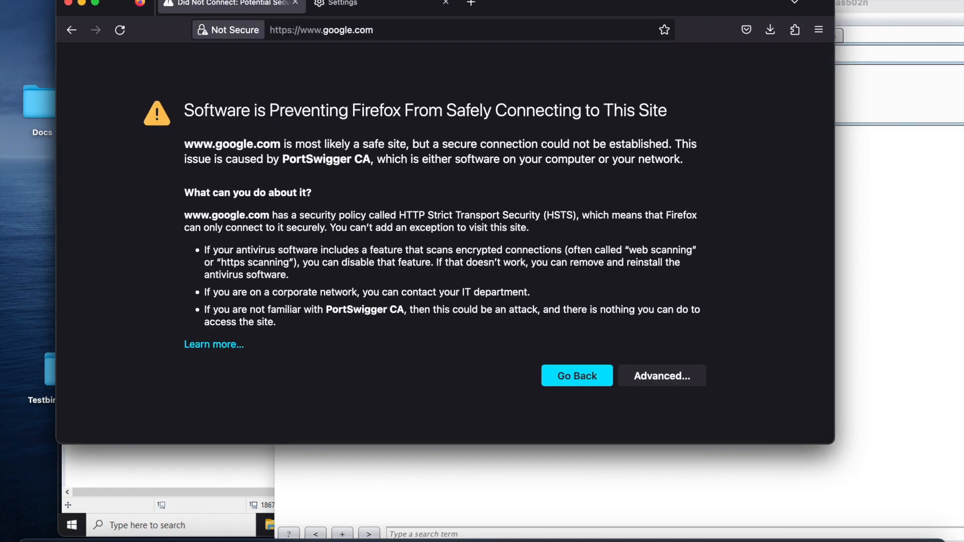
pyautogui.click(293, 34)
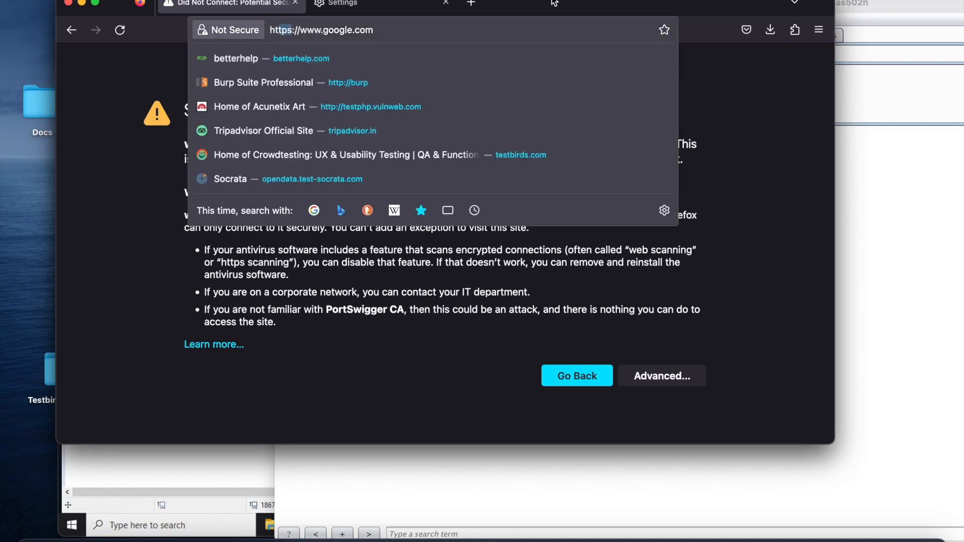
pyautogui.press('Escape')
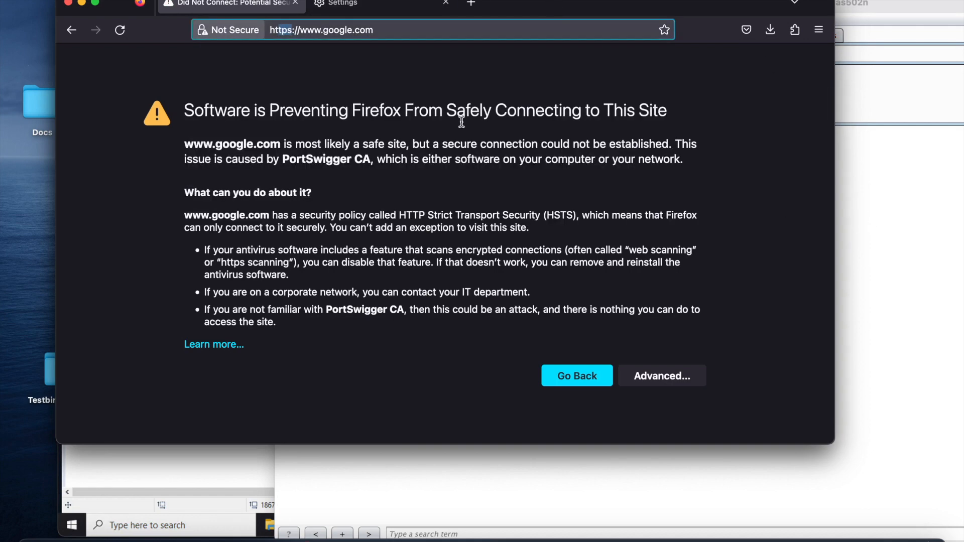
# Examine the request captured in Burp Suite's Intercept view and return to the Google address in Firefox
pyautogui.click(888, 282)
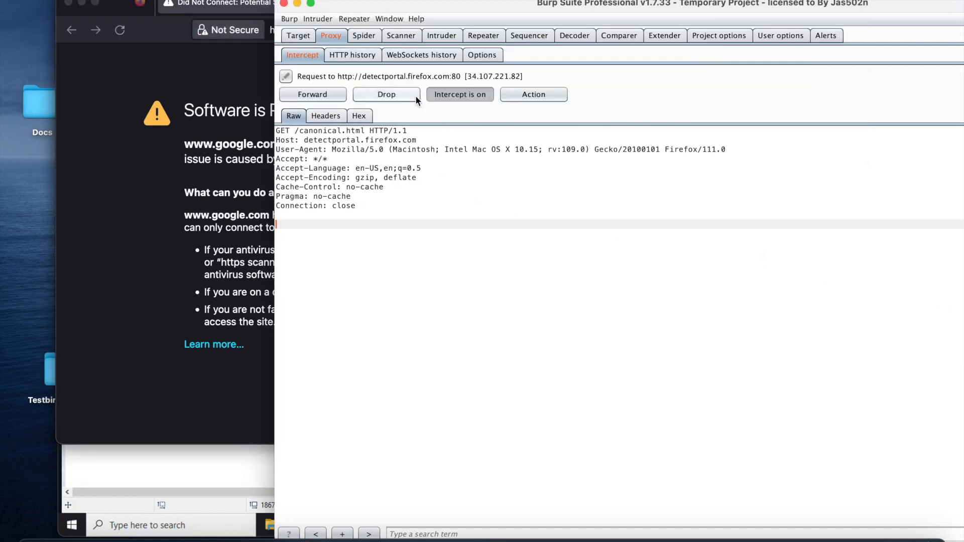
pyautogui.click(199, 65)
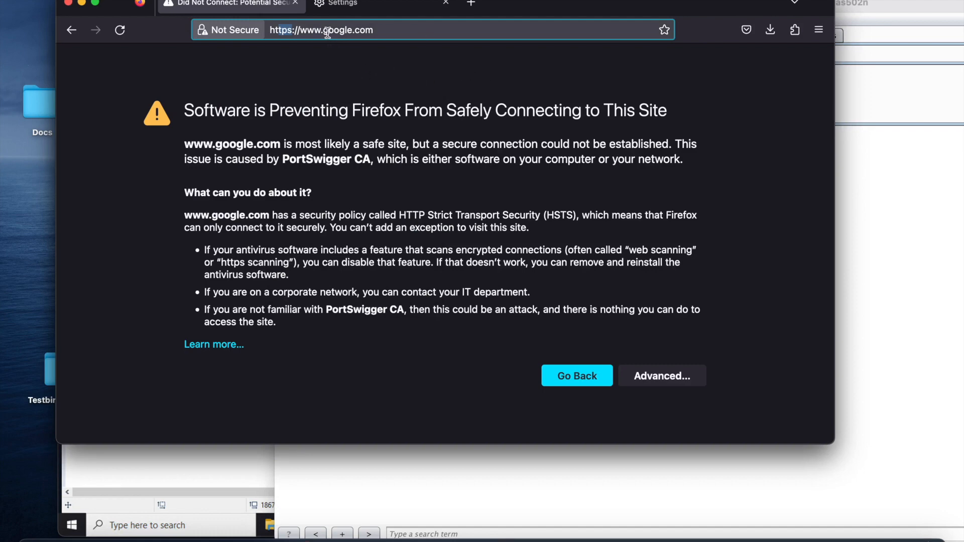
pyautogui.click(294, 30)
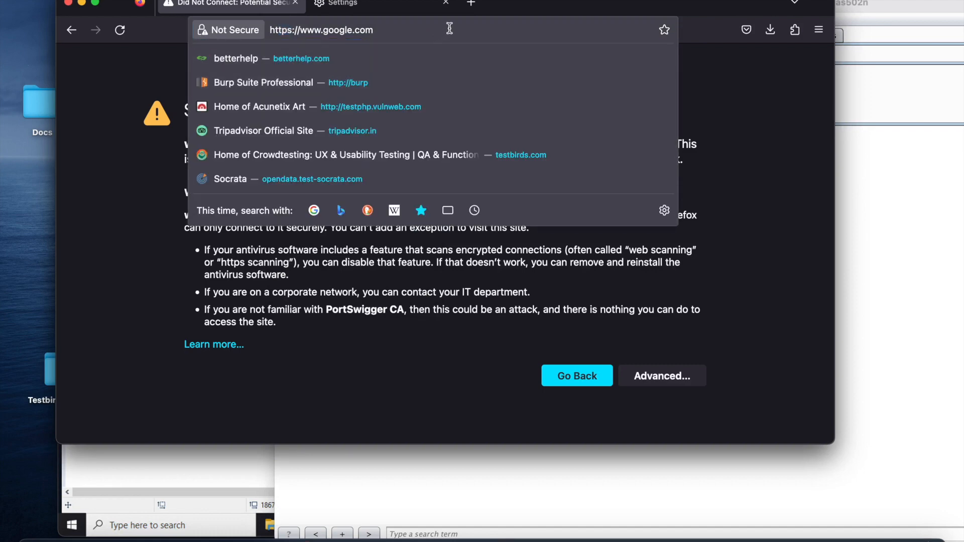
# Open testphp.vulnweb.com in a new tab and turn off request interception in Burp Suite
pyautogui.click(471, 4)
pyautogui.write('testphp.vulnweb.com')
pyautogui.press('Return')
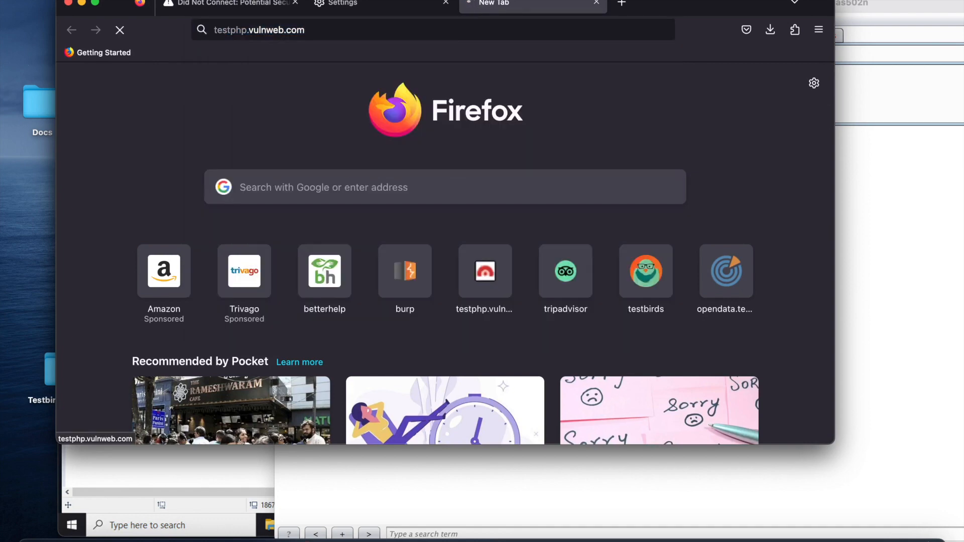
pyautogui.click(822, 282)
pyautogui.click(462, 94)
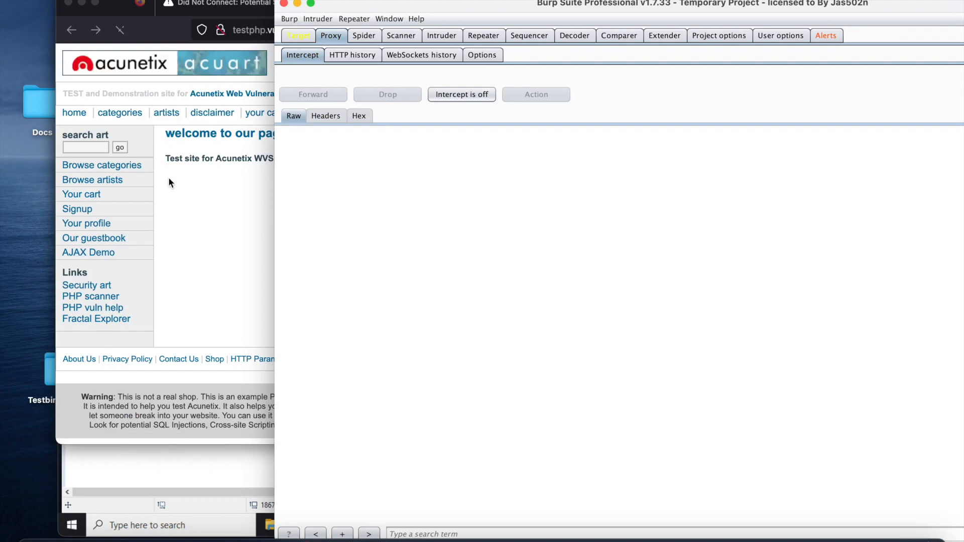
# Return to Firefox and examine the connection security information of the testphp.vulnweb.com page
pyautogui.click(189, 183)
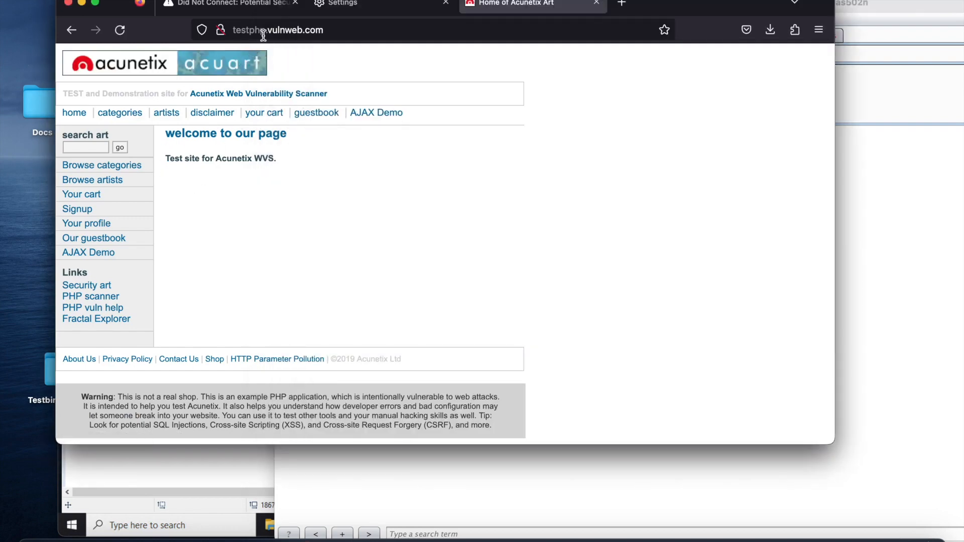
pyautogui.click(220, 31)
pyautogui.click(555, 204)
# Reload the Google page in Firefox and check the Intercept view in Burp Suite
pyautogui.click(228, 4)
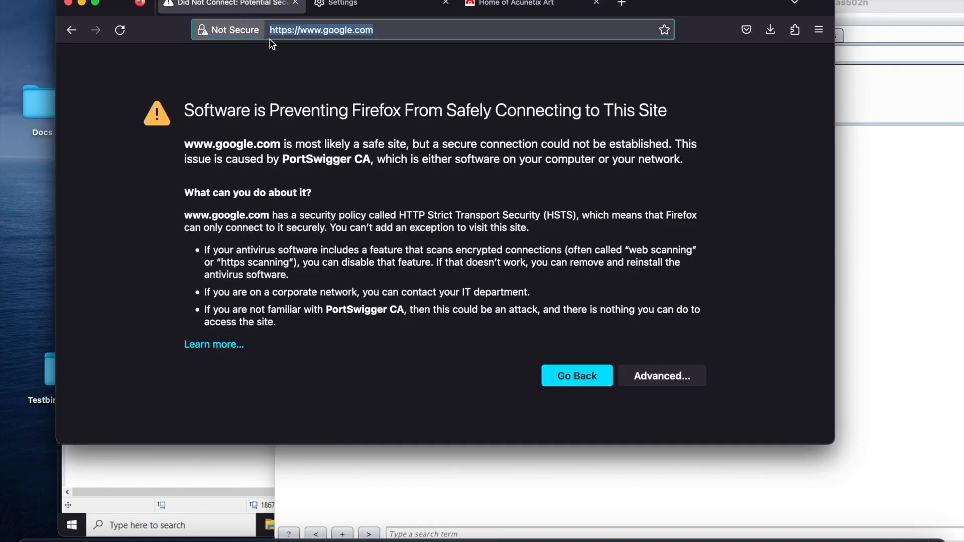
pyautogui.click(122, 35)
pyautogui.click(905, 239)
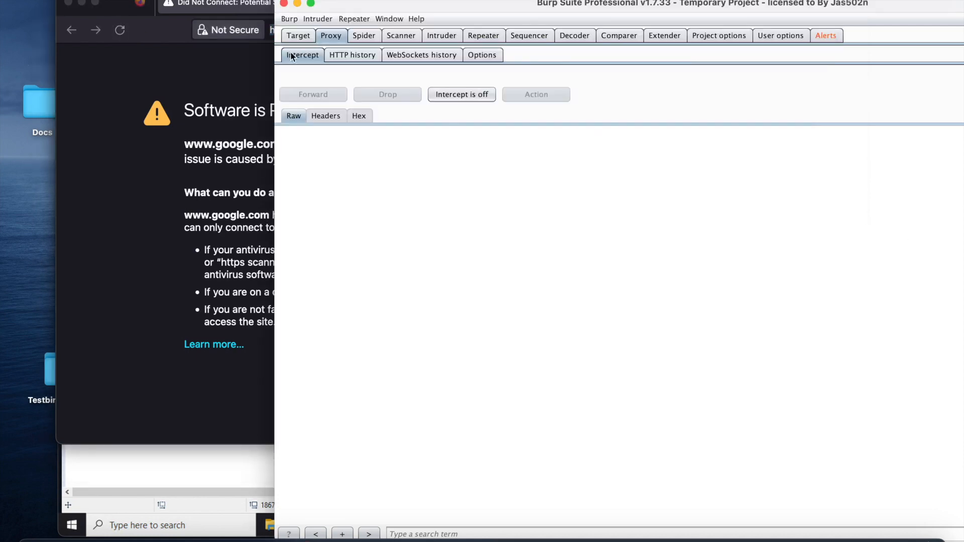
pyautogui.press('super+Tab')
pyautogui.write('http://')
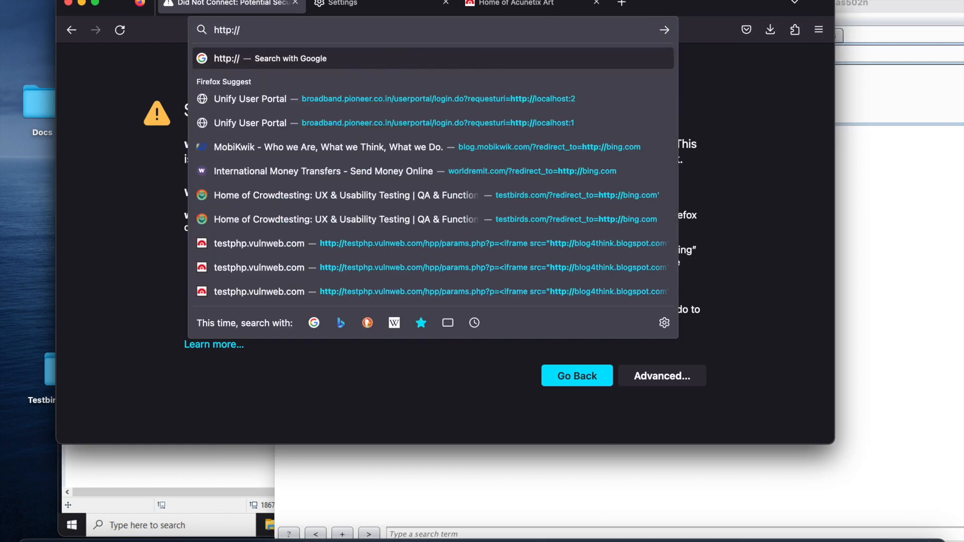
pyautogui.write('burp/')
pyautogui.press('Return')
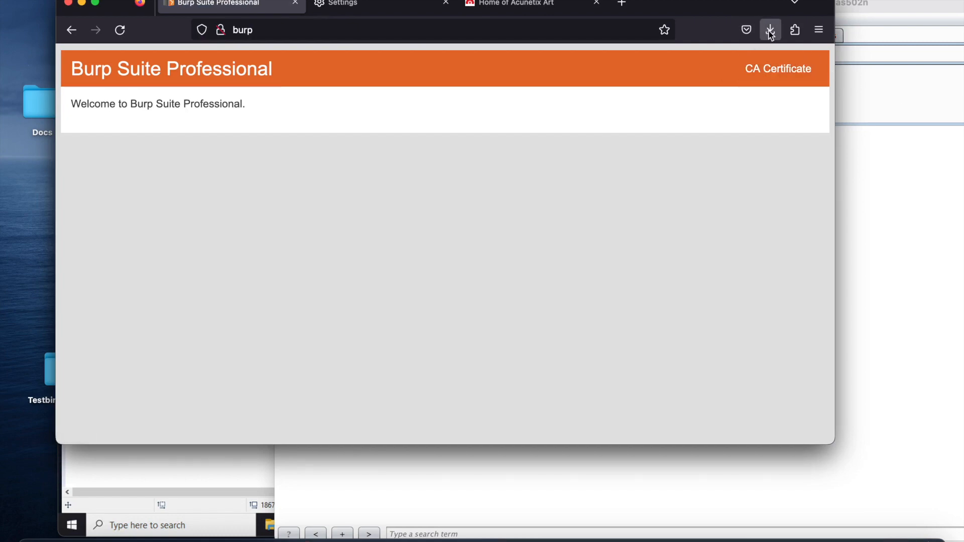
# Search Firefox's settings for "cert" and open the Certificate Manager
pyautogui.click(818, 31)
pyautogui.click(680, 358)
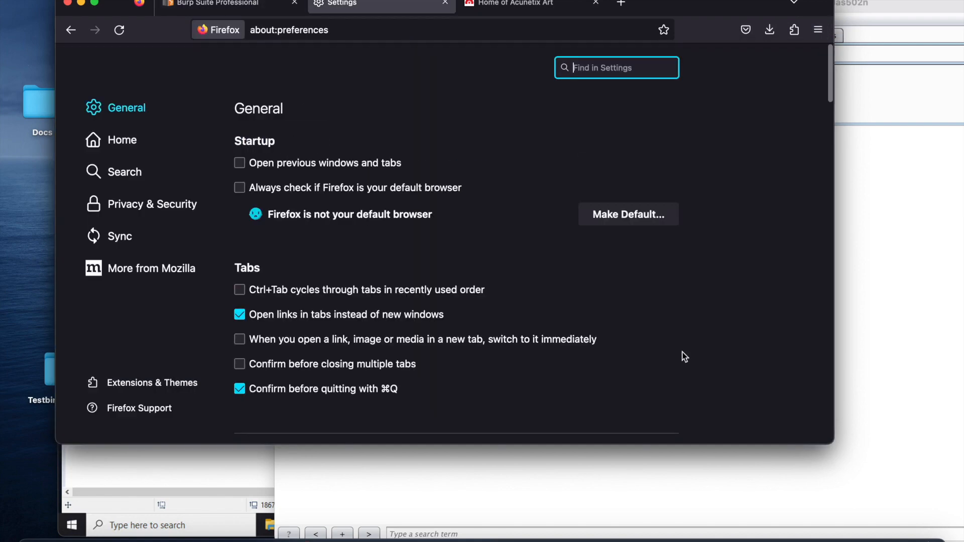
pyautogui.write('cert')
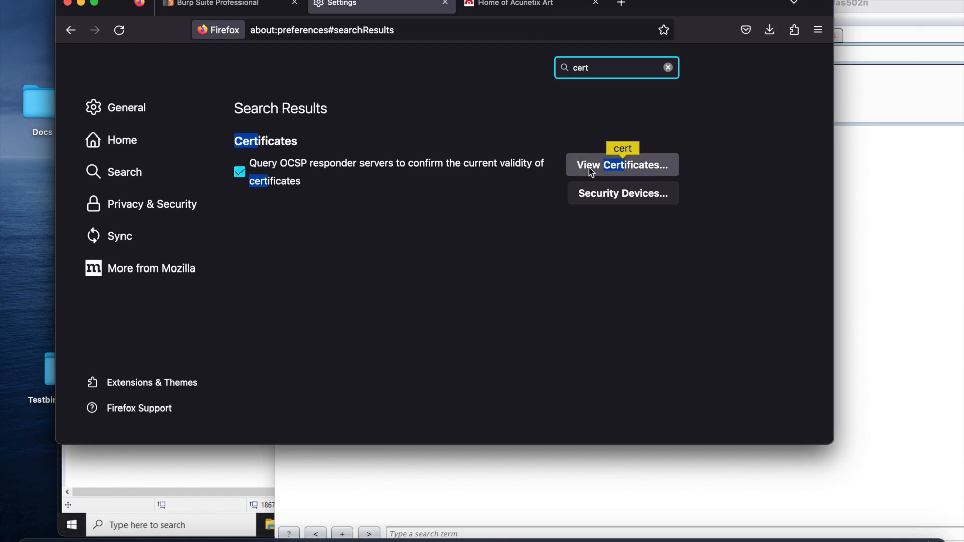
pyautogui.click(613, 167)
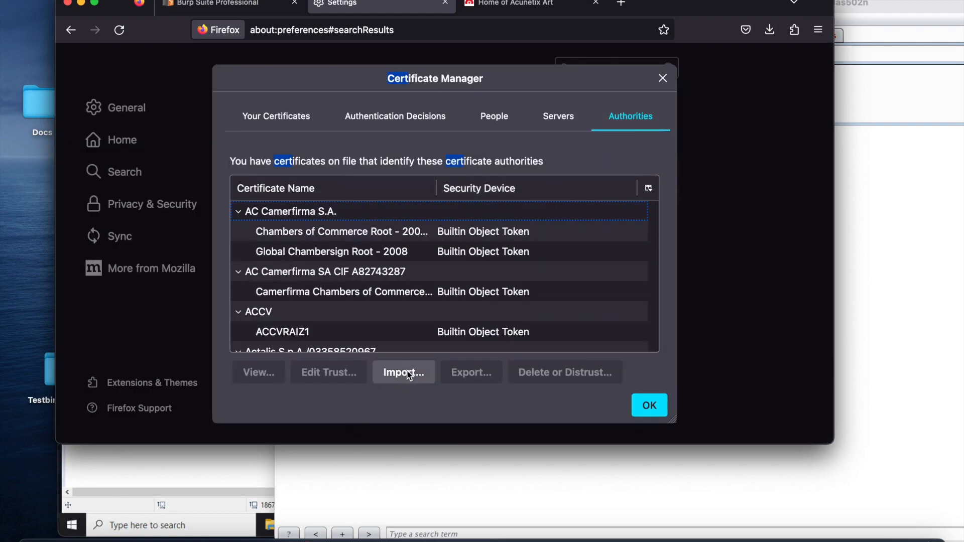
# Import cacert.der as a certificate authority, trust it to identify websites and email users, and close the Certificate Manager
pyautogui.click(362, 123)
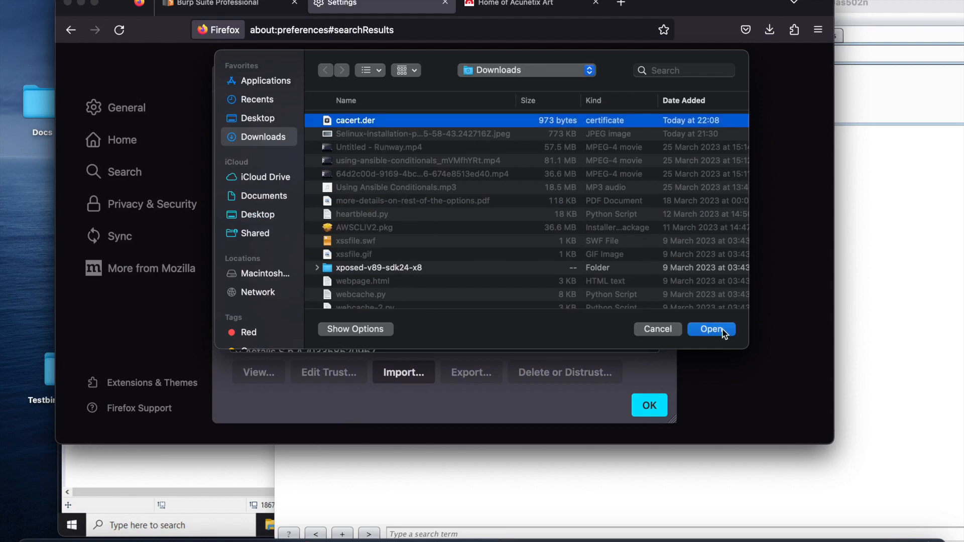
pyautogui.click(711, 329)
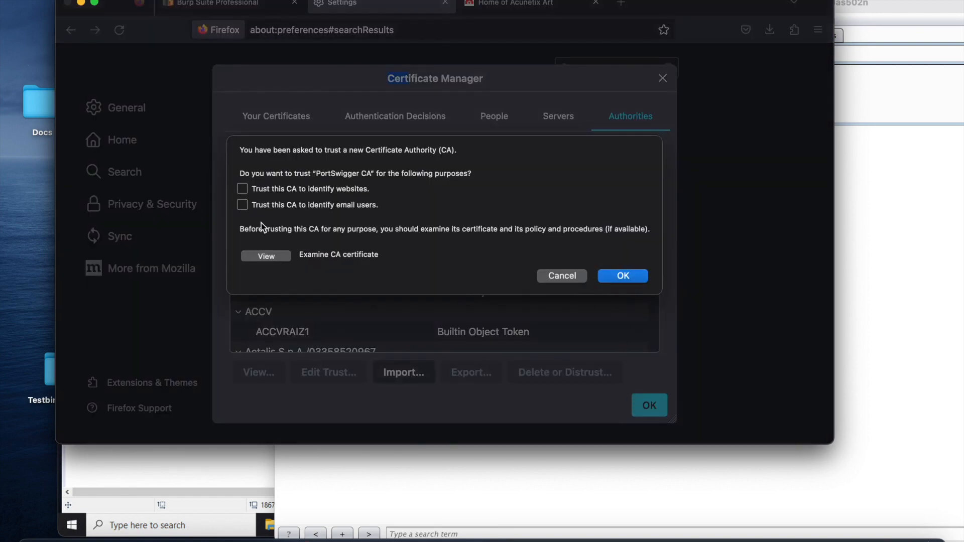
pyautogui.click(648, 278)
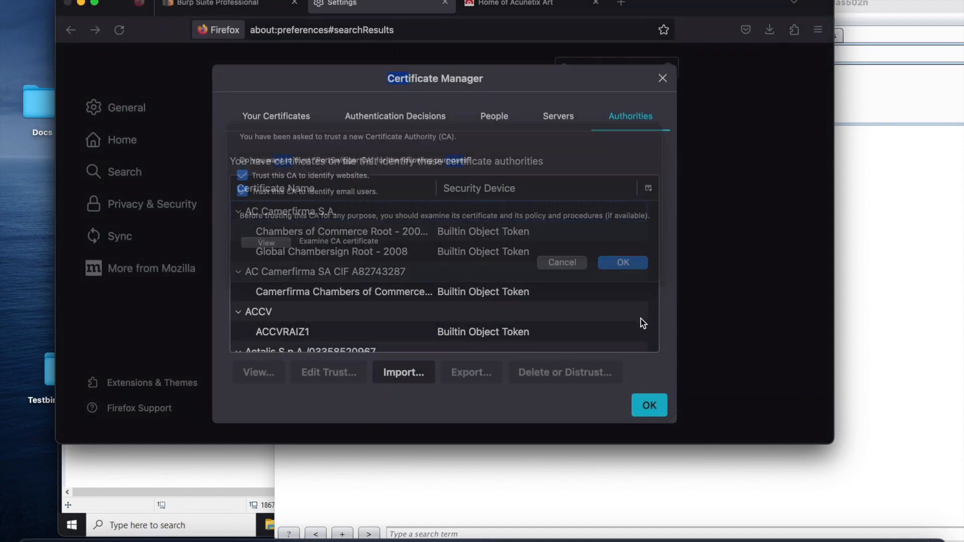
pyautogui.click(649, 406)
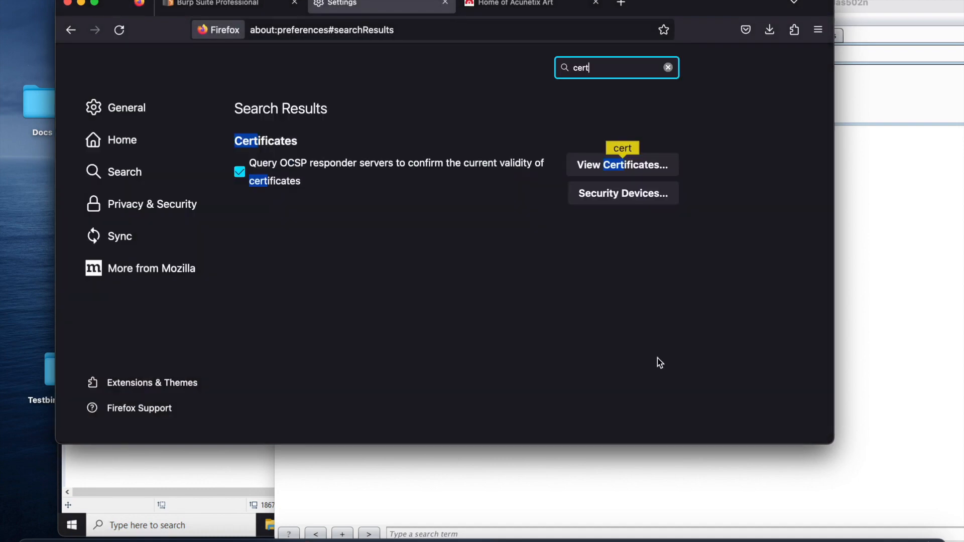
# Close the Settings and Acunetix tabs and open google.com in the remaining Burp Suite Professional tab
pyautogui.click(445, 3)
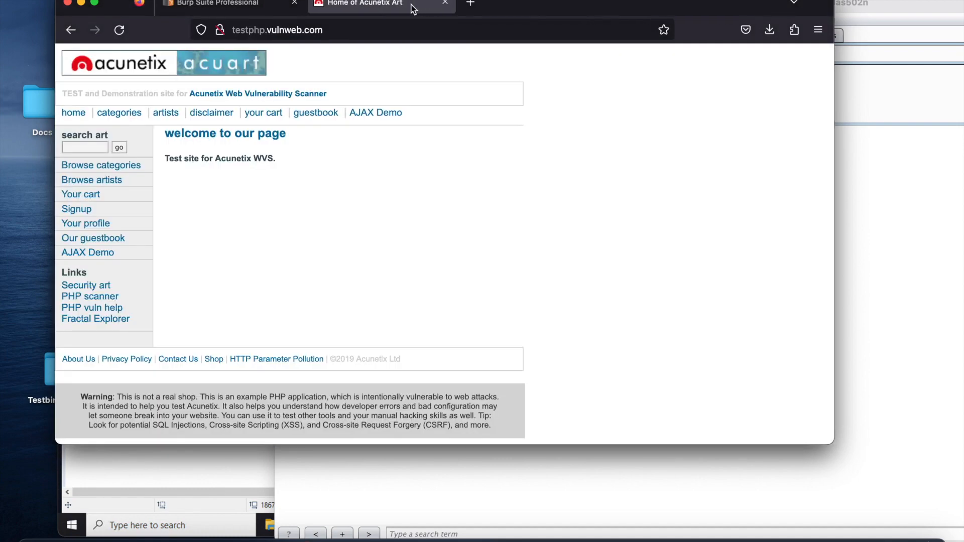
pyautogui.click(445, 3)
pyautogui.click(344, 25)
pyautogui.write('google.com/')
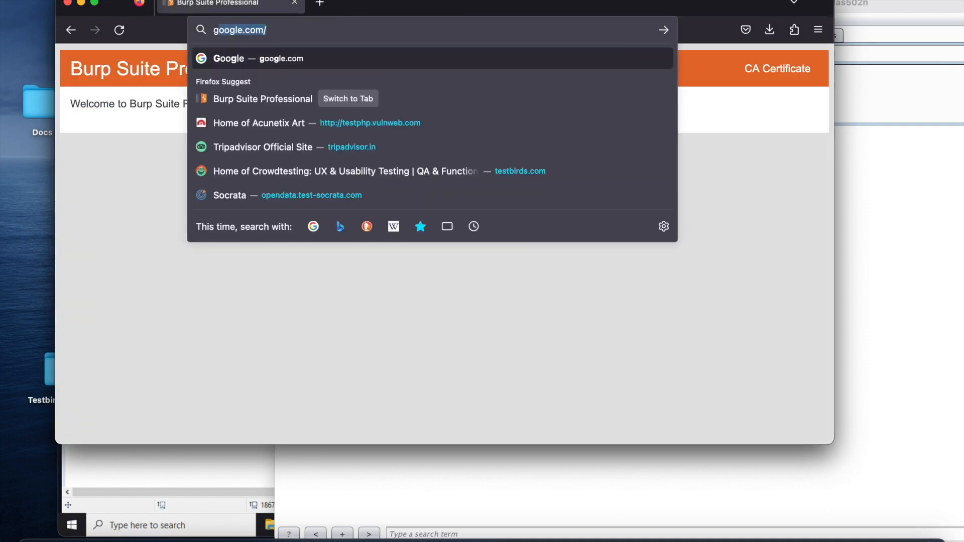
pyautogui.press('Return')
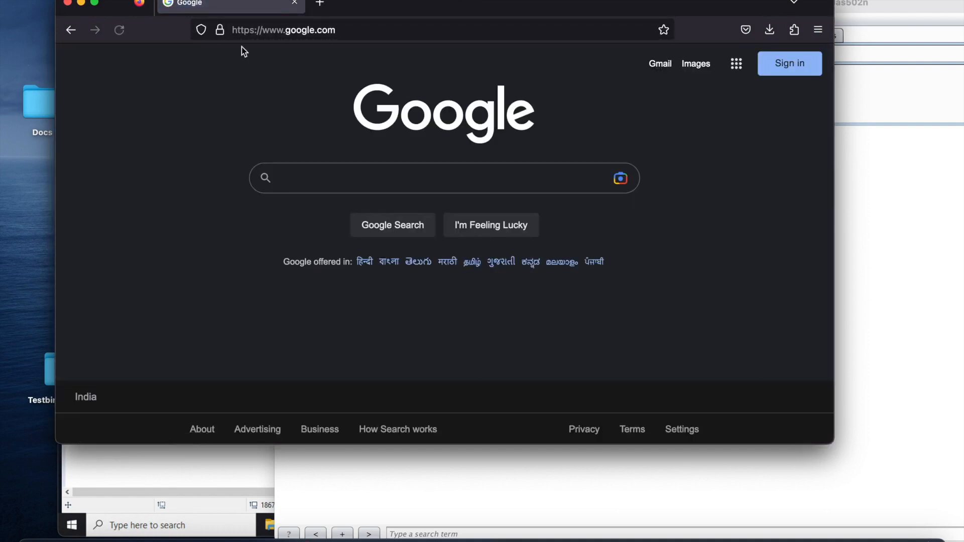
pyautogui.click(922, 266)
pyautogui.click(470, 101)
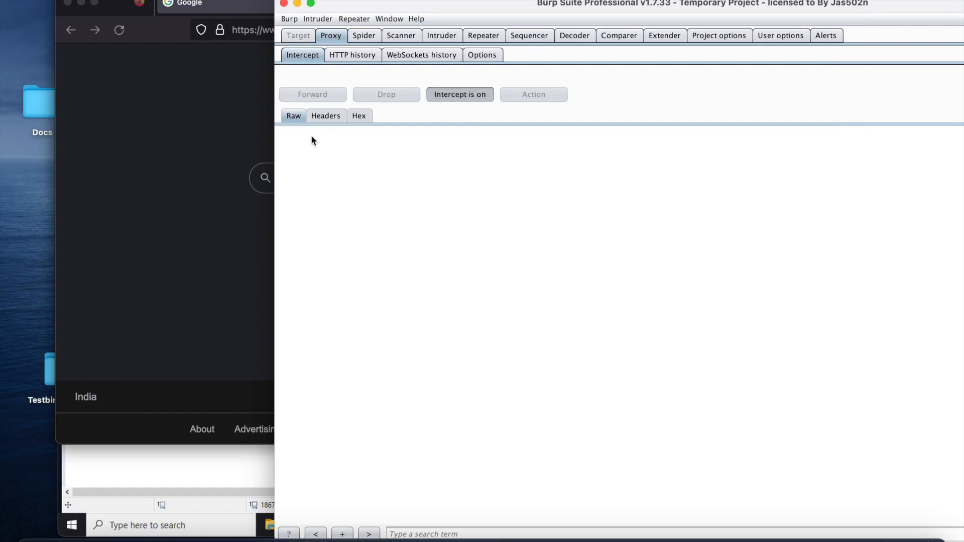
pyautogui.click(225, 136)
pyautogui.click(119, 30)
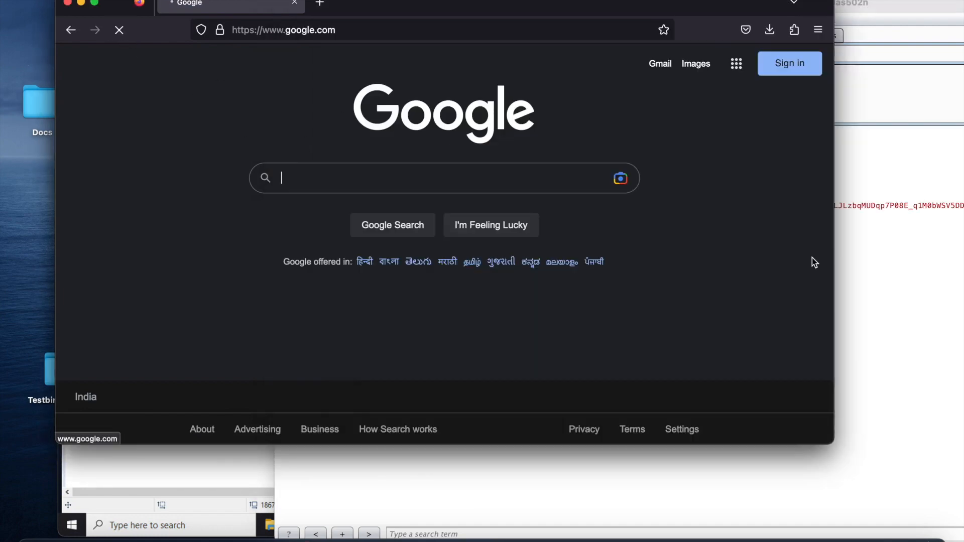
pyautogui.click(795, 242)
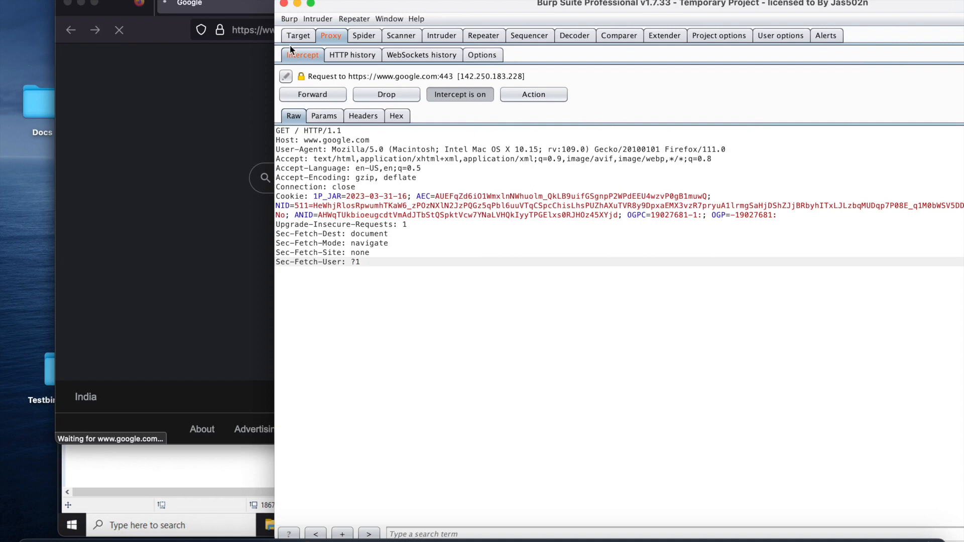
pyautogui.click(197, 111)
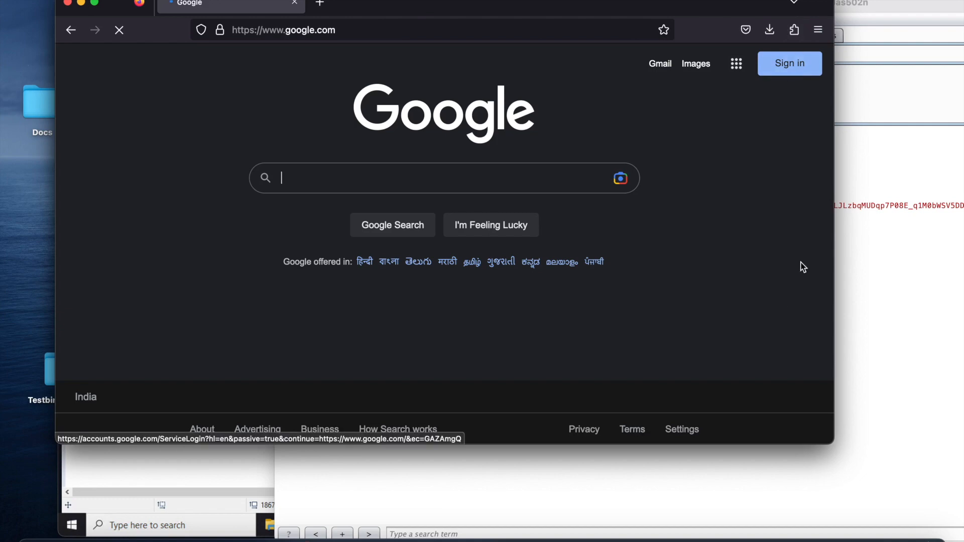
pyautogui.click(817, 30)
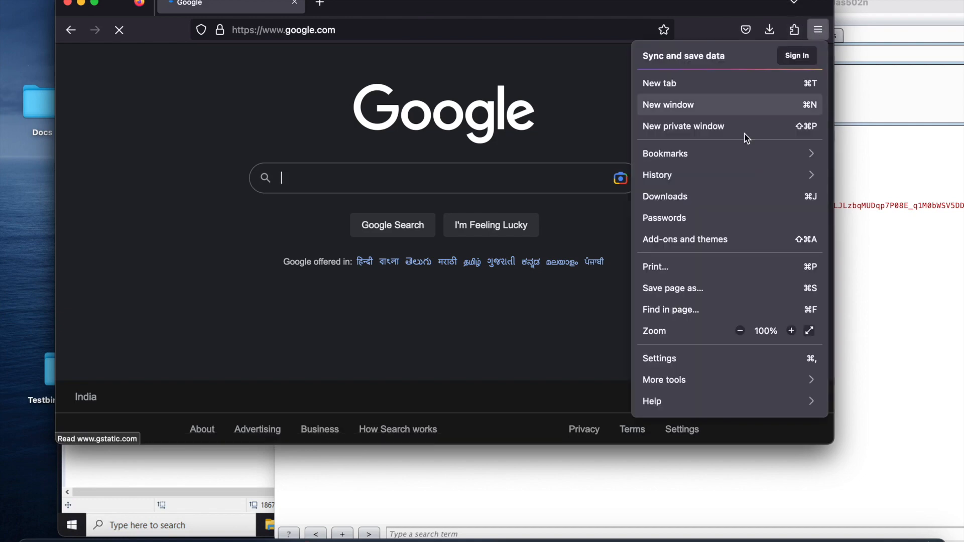
pyautogui.click(683, 361)
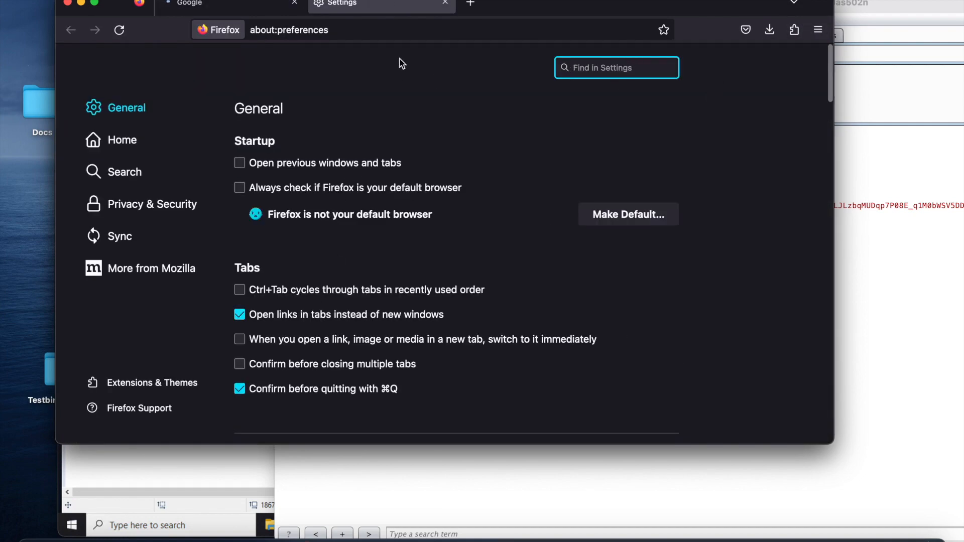
pyautogui.click(446, 4)
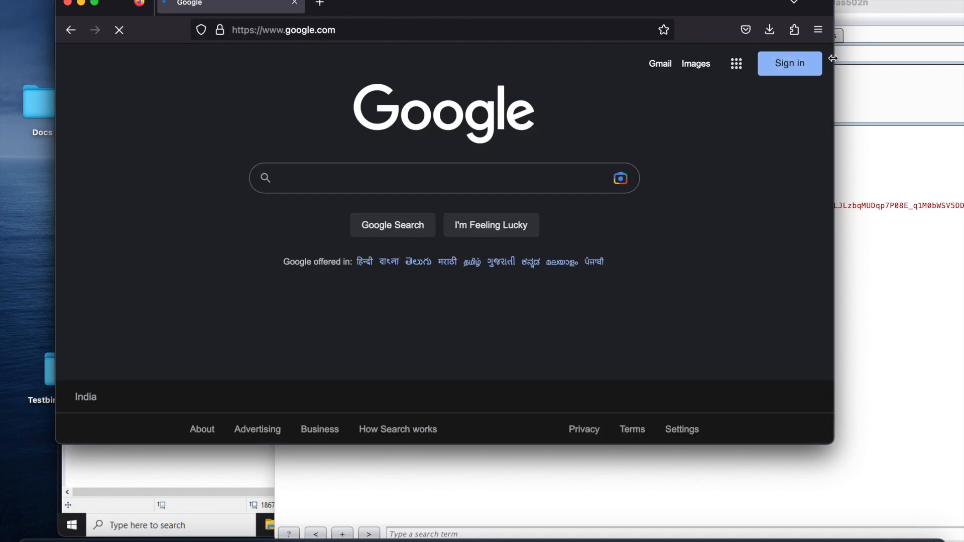
# Search Firefox's settings for "net", set the connection settings to No proxy, and close the Settings tab
pyautogui.click(819, 30)
pyautogui.click(675, 360)
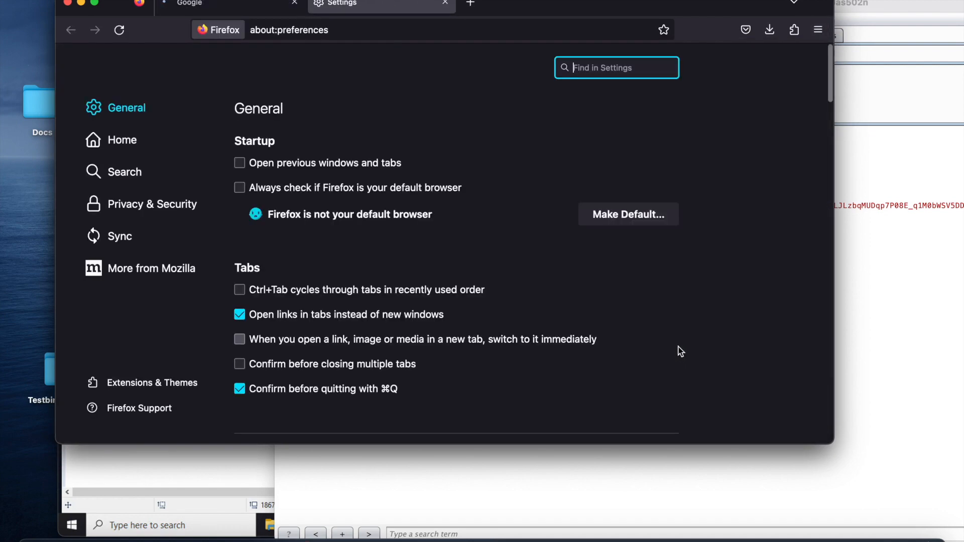
pyautogui.write('net')
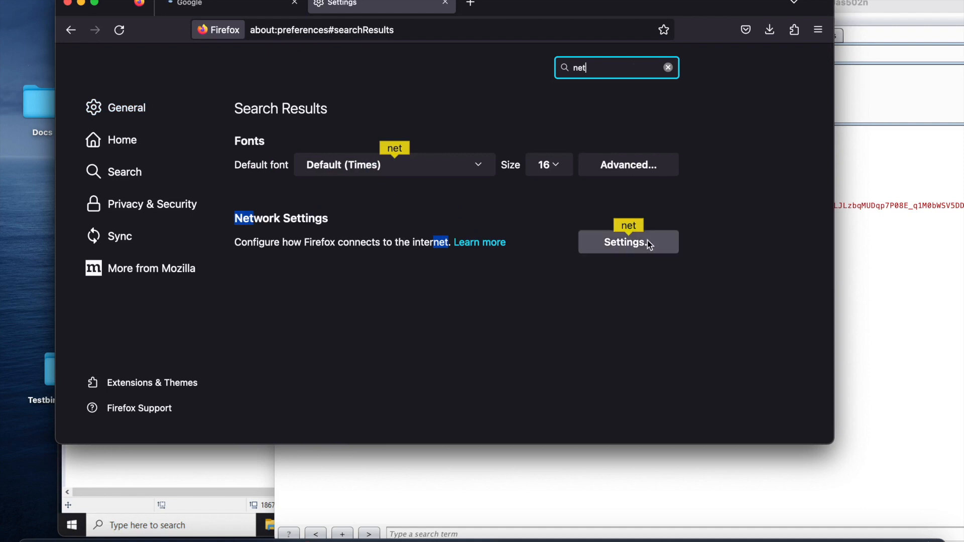
pyautogui.click(647, 240)
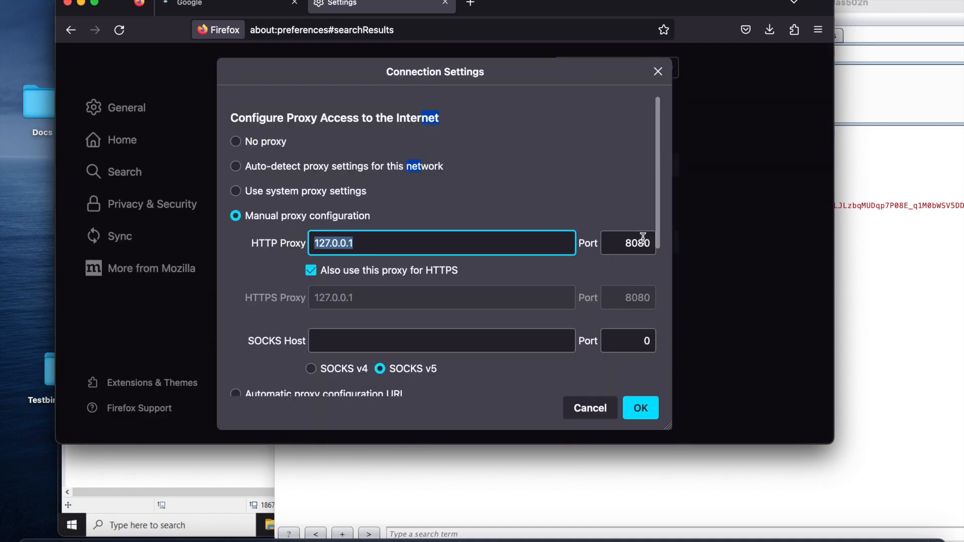
pyautogui.click(235, 143)
pyautogui.click(641, 408)
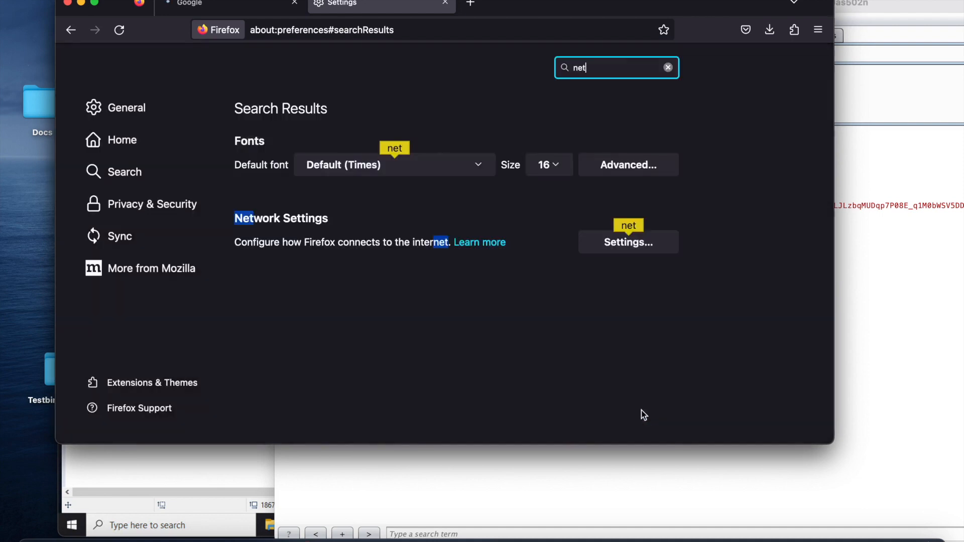
pyautogui.click(445, 2)
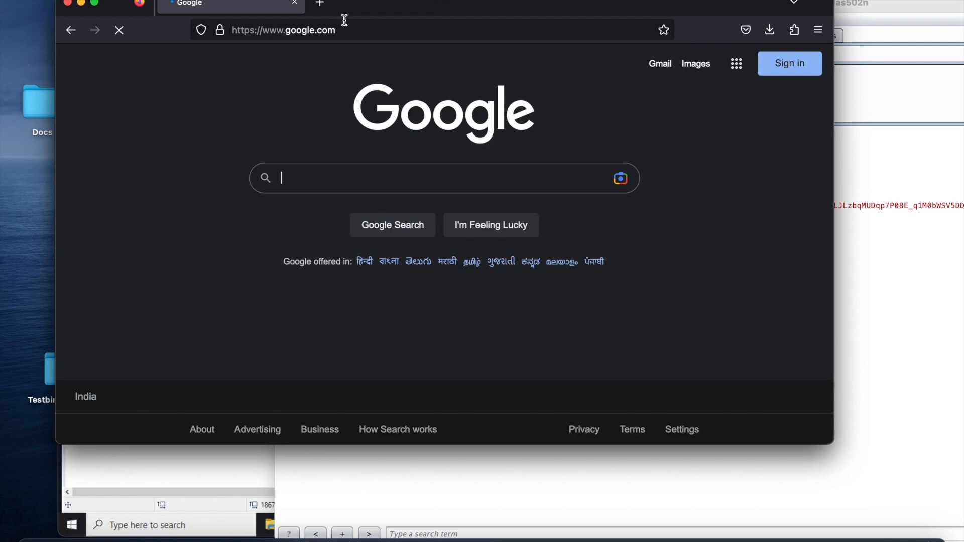
# Search Google for "foxyproxy extension" and open the FoxyProxy Standard page on Firefox Add-ons
pyautogui.click(883, 237)
pyautogui.click(108, 19)
pyautogui.click(371, 172)
pyautogui.write('f')
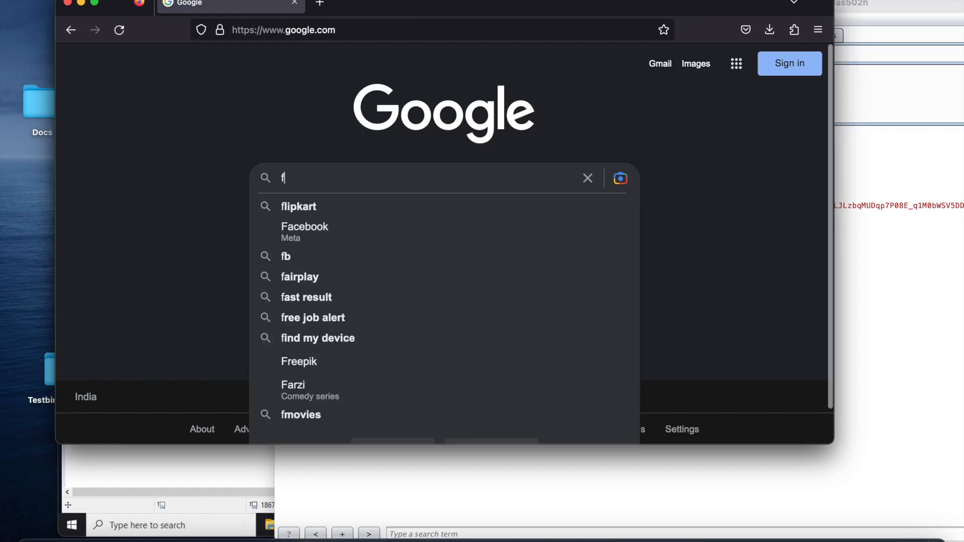
pyautogui.write('oxypro')
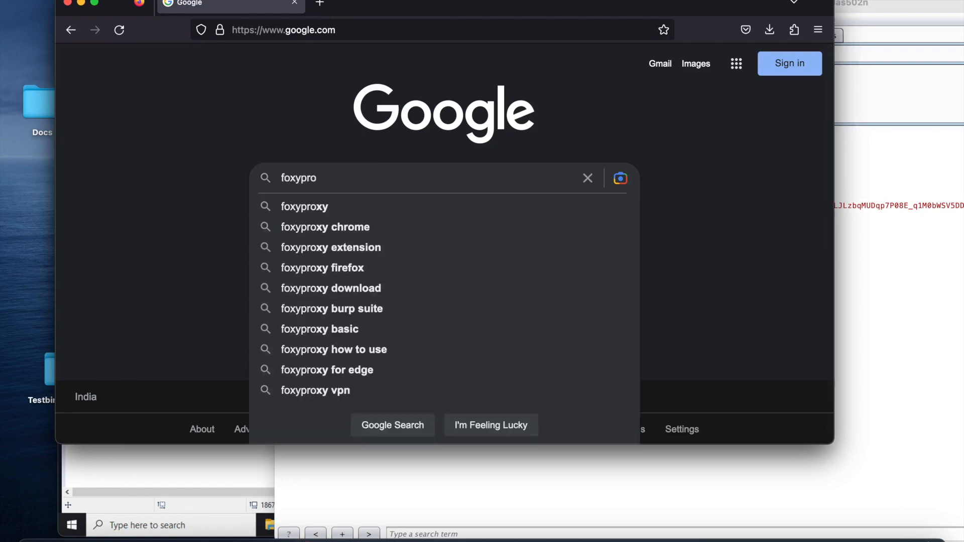
pyautogui.click(354, 249)
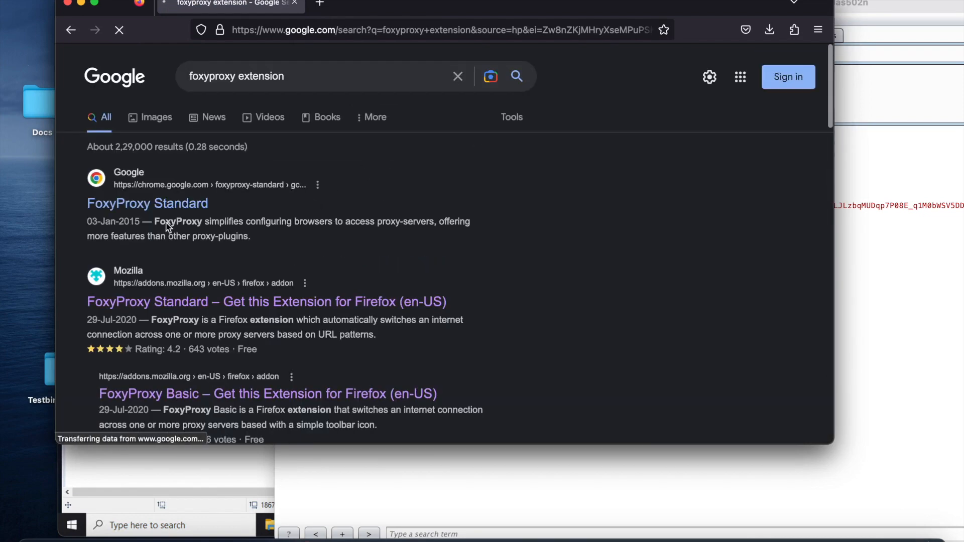
pyautogui.click(169, 296)
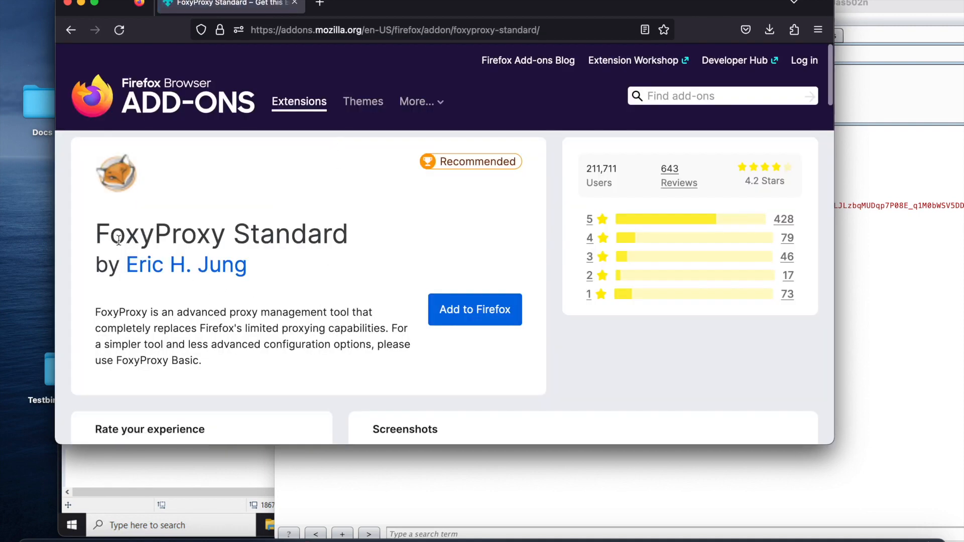
# Add FoxyProxy Standard to Firefox, allow it to run in Private Windows, and close its About page
pyautogui.click(501, 309)
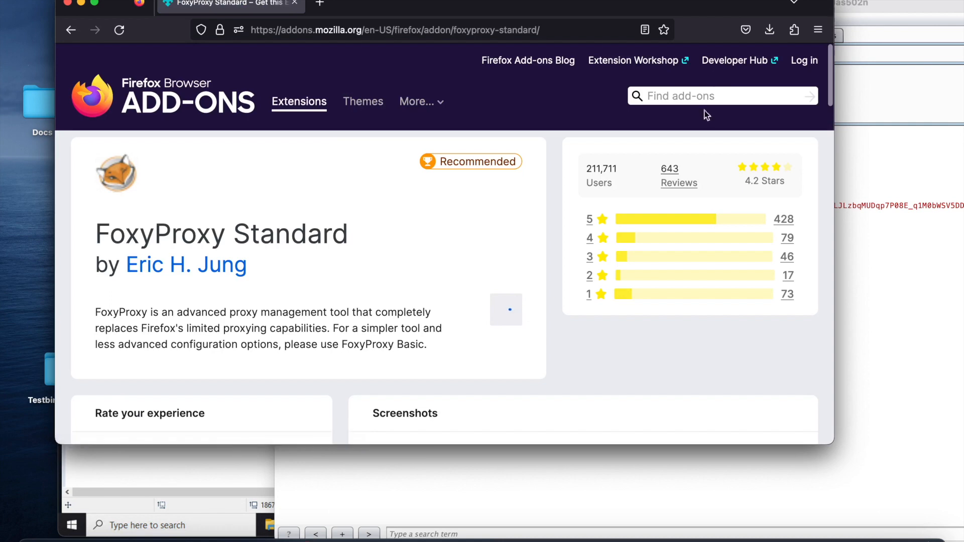
pyautogui.click(768, 194)
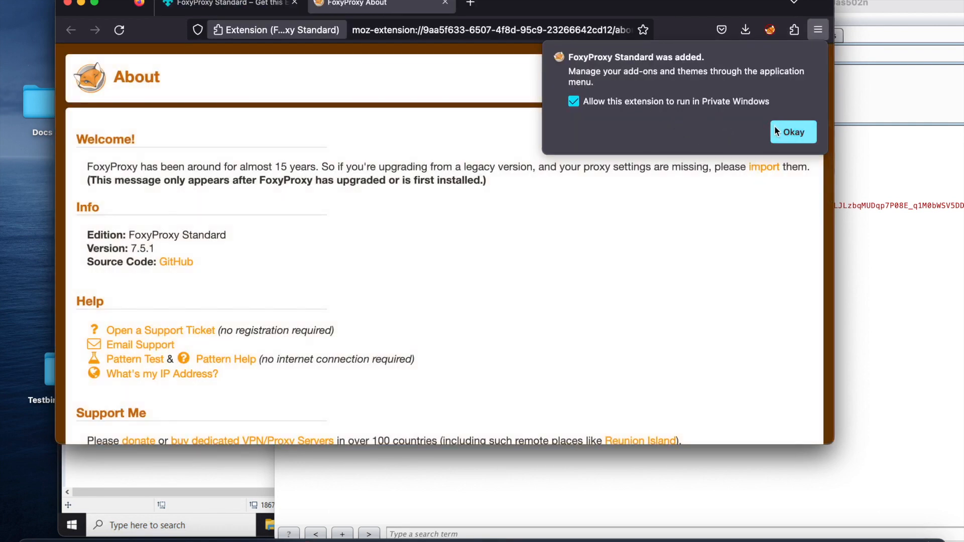
pyautogui.click(792, 132)
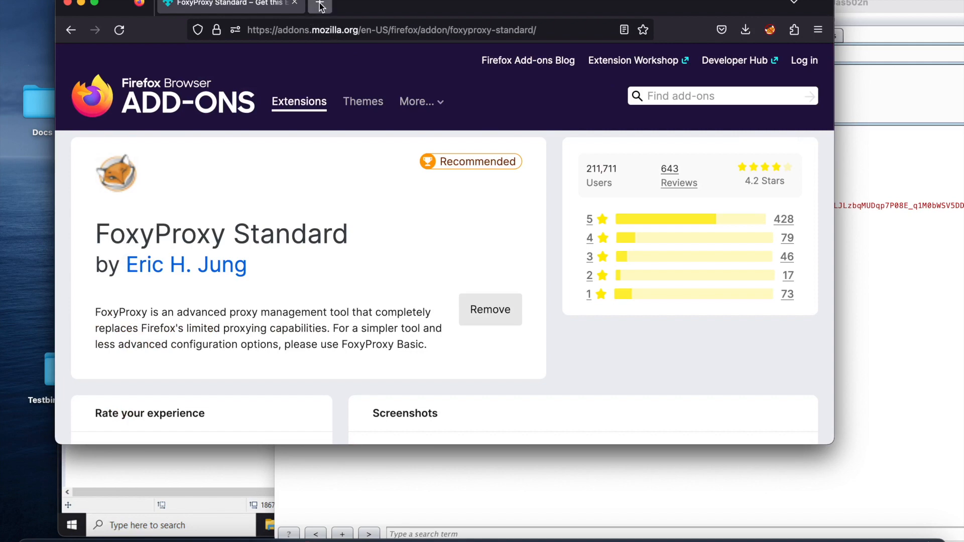
# Start a new proxy in the FoxyProxy options, title it BurpSuite, and keep HTTP as its proxy type
pyautogui.click(320, 4)
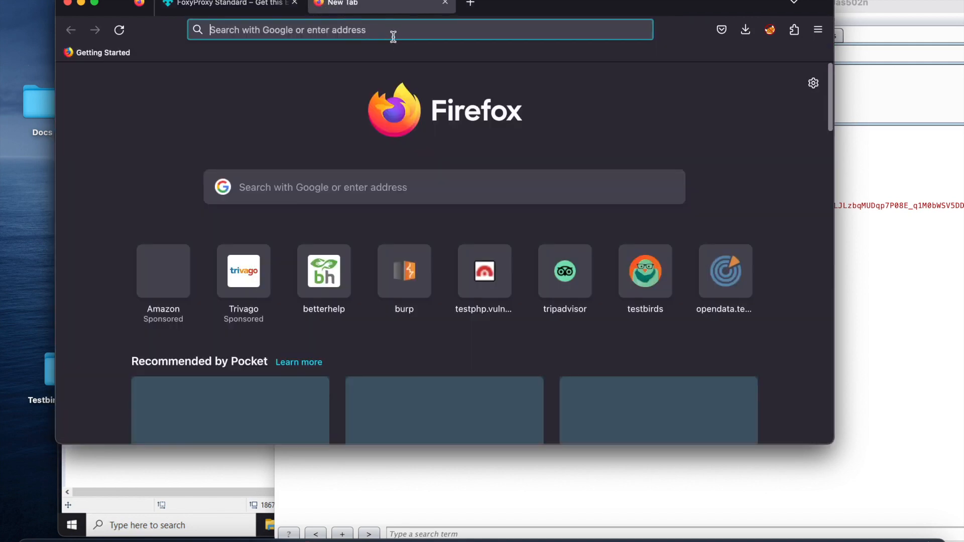
pyautogui.click(769, 31)
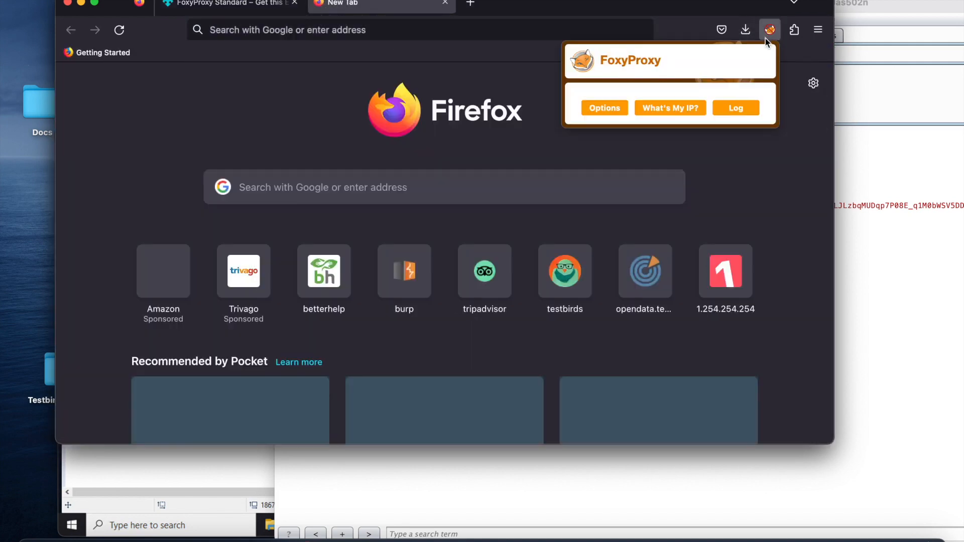
pyautogui.click(603, 111)
pyautogui.click(114, 131)
pyautogui.write('BurpSuite')
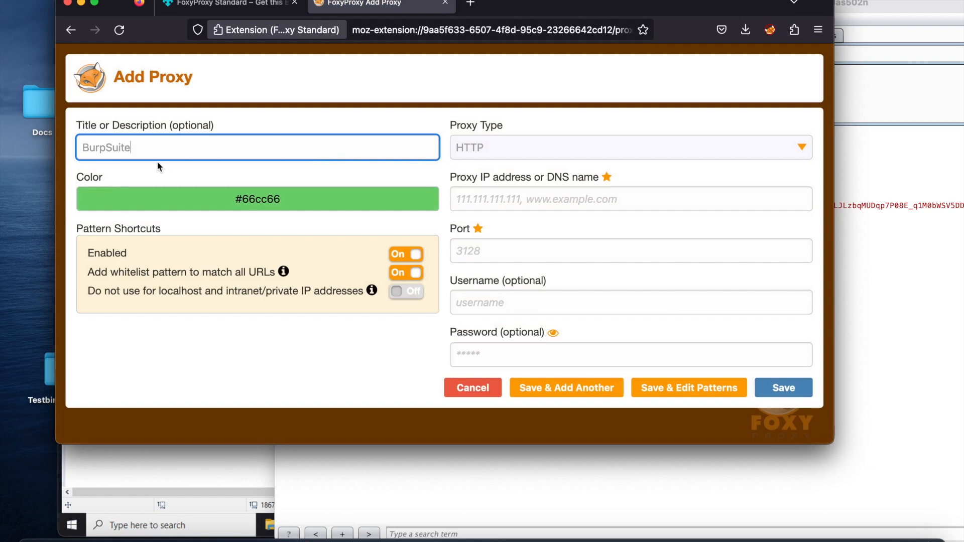
pyautogui.click(534, 149)
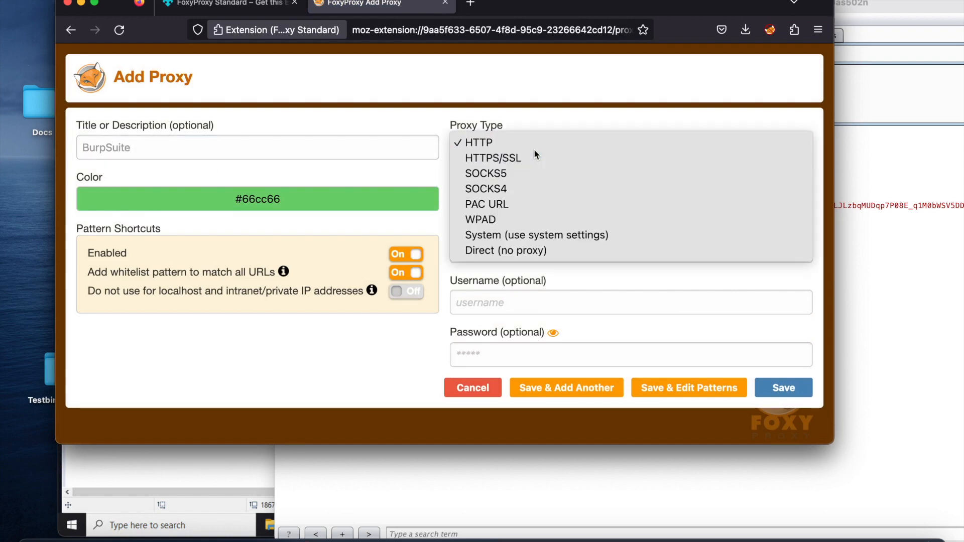
pyautogui.click(535, 150)
pyautogui.click(513, 142)
pyautogui.click(490, 129)
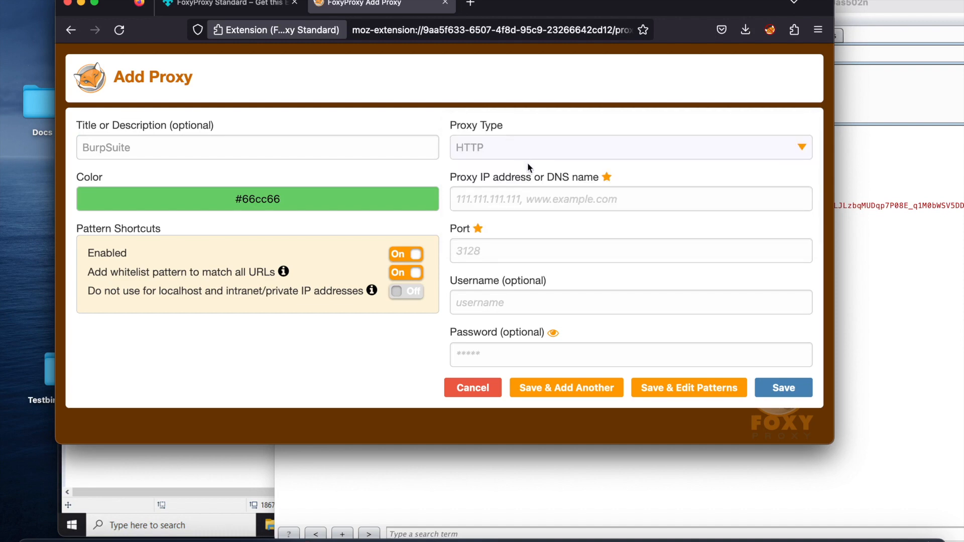
# Set the proxy's IP address to 127.0.0.1 and its port to 8080, and save the proxy
pyautogui.click(519, 200)
pyautogui.write('127.0.0.1')
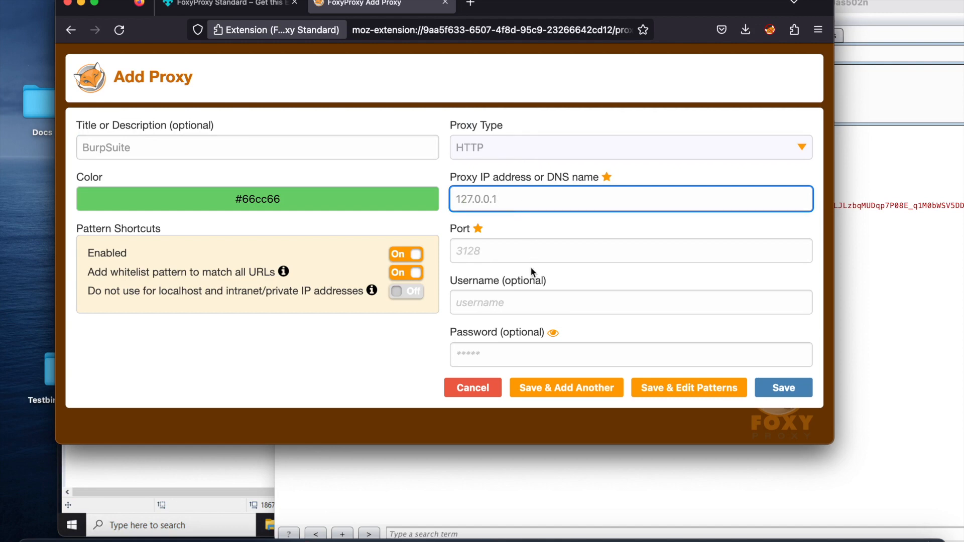
pyautogui.click(524, 251)
pyautogui.write('8080')
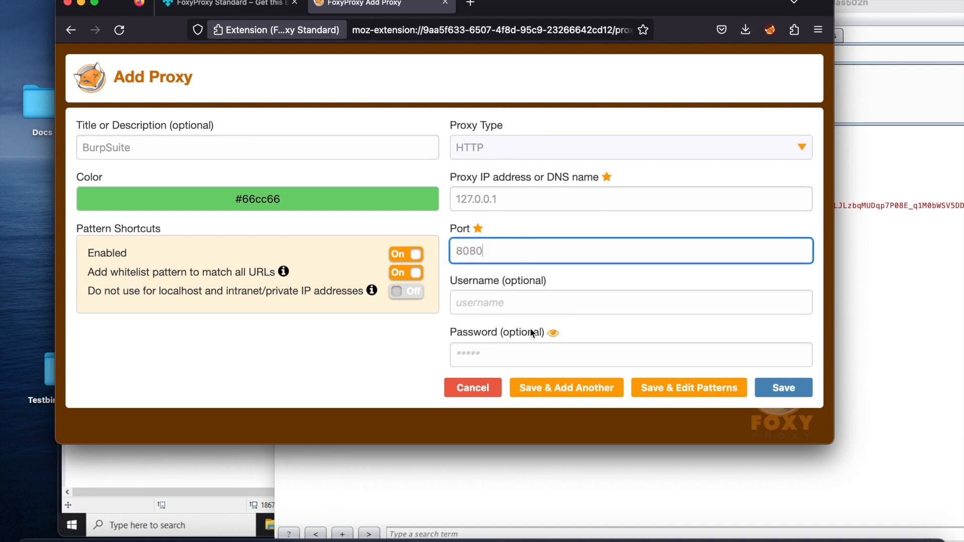
pyautogui.click(786, 389)
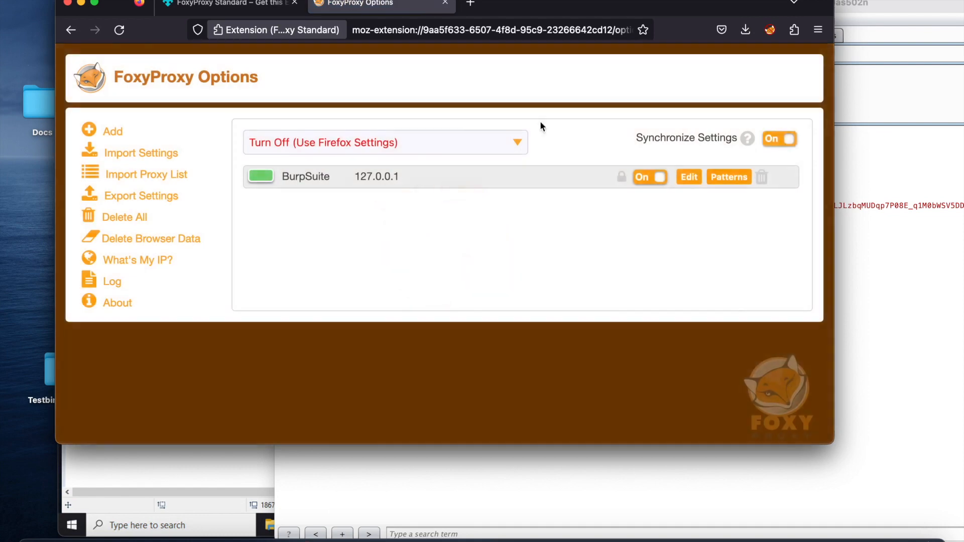
# Look over the proxy choices in the FoxyProxy popup and close the FoxyProxy Standard add-on page
pyautogui.click(259, 6)
pyautogui.click(368, 7)
pyautogui.click(770, 29)
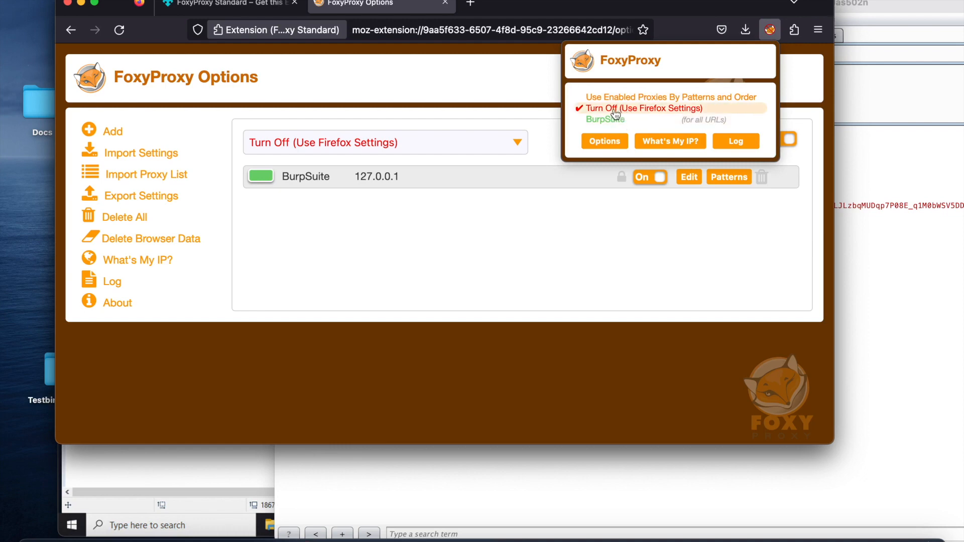
pyautogui.click(286, 6)
pyautogui.click(294, 3)
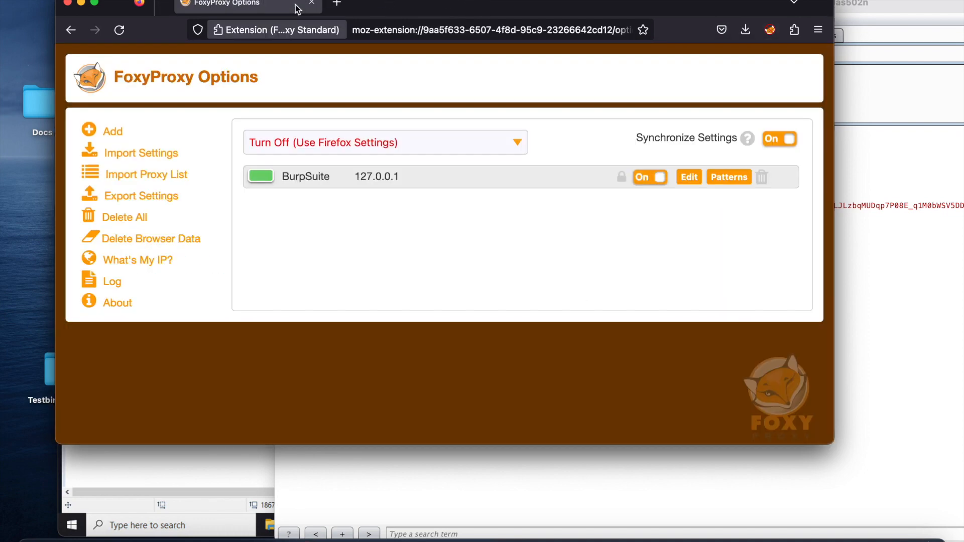
# Load google.com in Firefox with FoxyProxy turned off
pyautogui.click(431, 30)
pyautogui.write('google.com/')
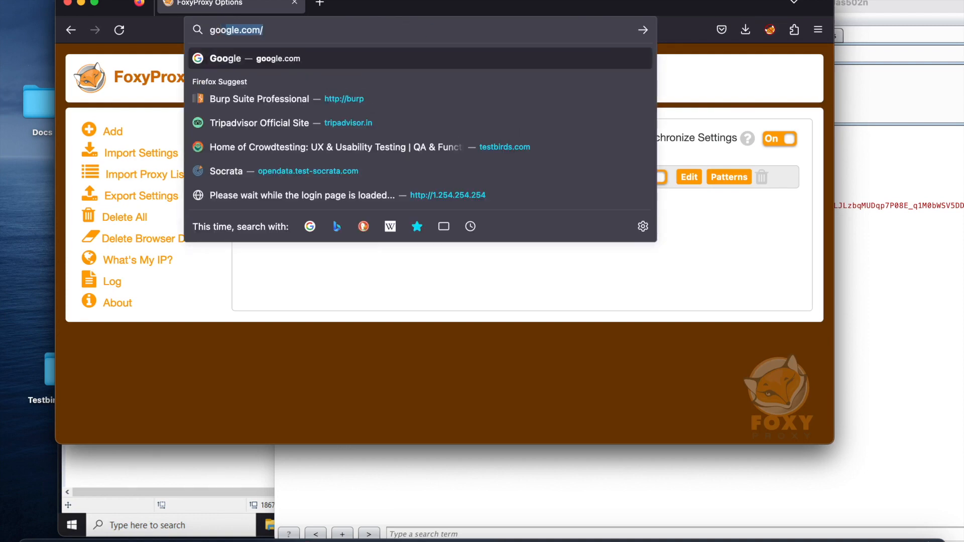
pyautogui.press('Return')
# Clear the held Google request in Burp Suite by toggling interception, and reload Google in Firefox to check whether Burp intercepts it
pyautogui.click(851, 286)
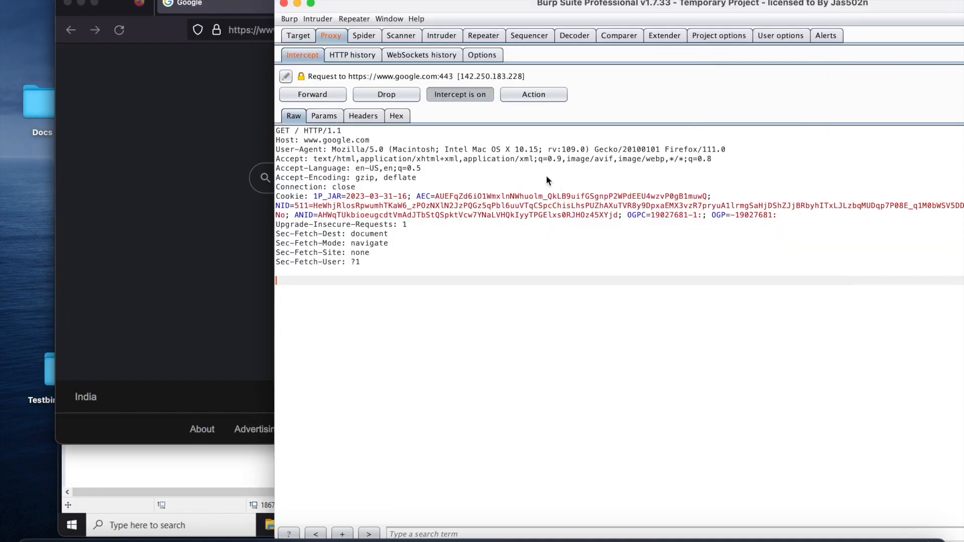
pyautogui.click(472, 96)
pyautogui.click(210, 140)
pyautogui.click(119, 30)
pyautogui.click(929, 332)
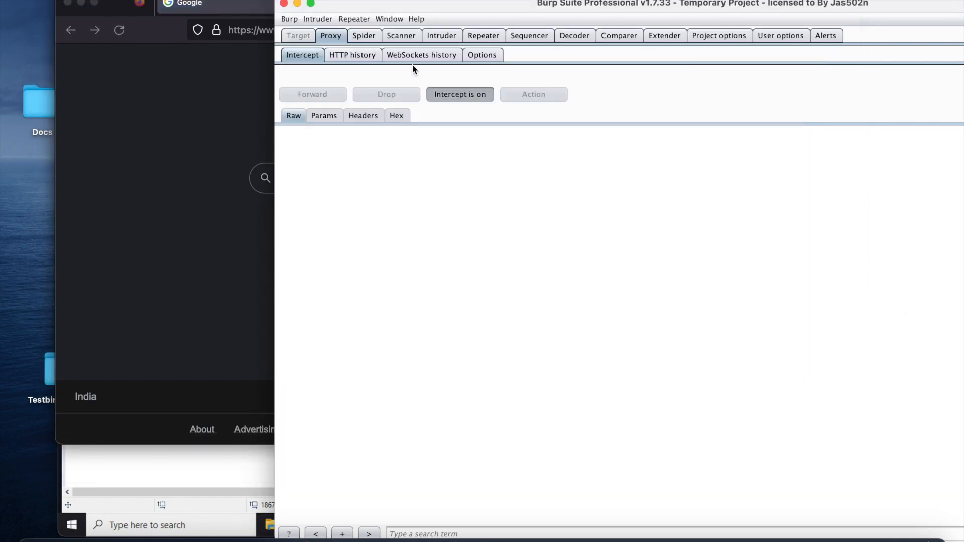
# Switch FoxyProxy to the BurpSuite proxy in Firefox and reload the Google page through it
pyautogui.click(211, 126)
pyautogui.click(769, 30)
pyautogui.click(628, 119)
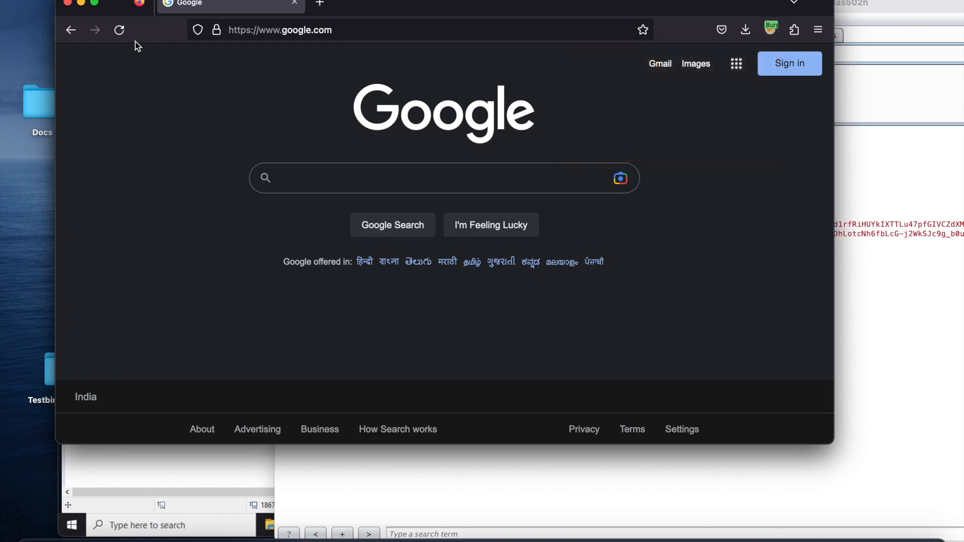
pyautogui.click(124, 37)
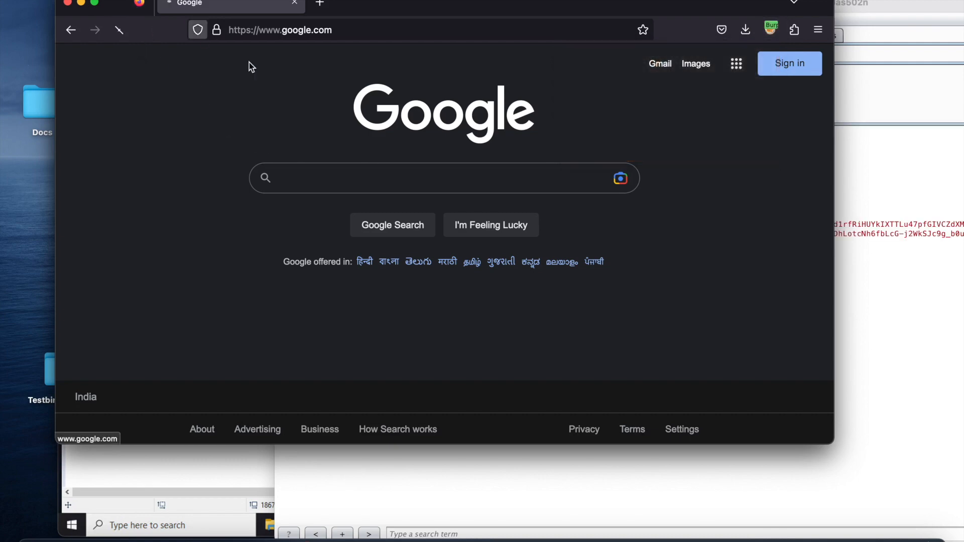
# Switch to Burp Suite, inspect the intercepted Google requests, and forward two of them
pyautogui.click(841, 277)
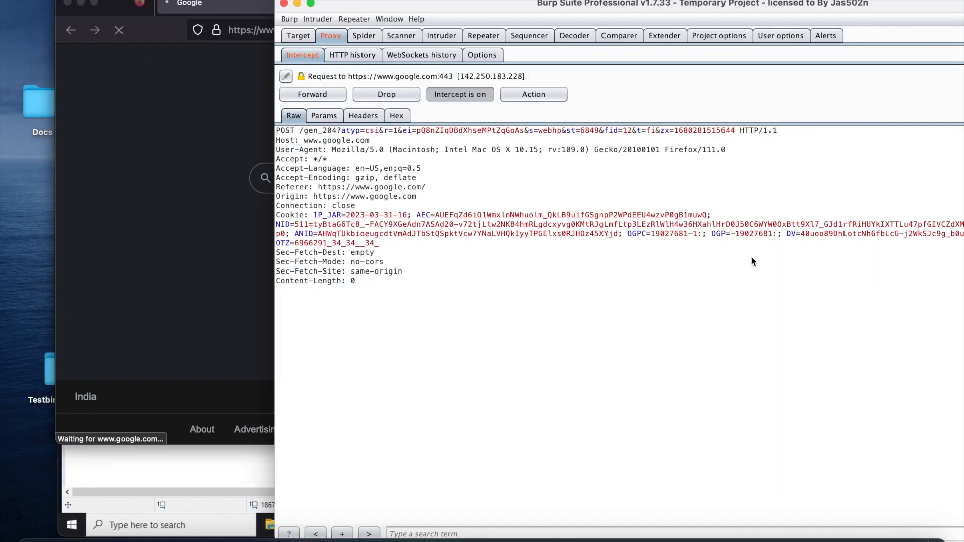
pyautogui.click(321, 95)
pyautogui.click(322, 95)
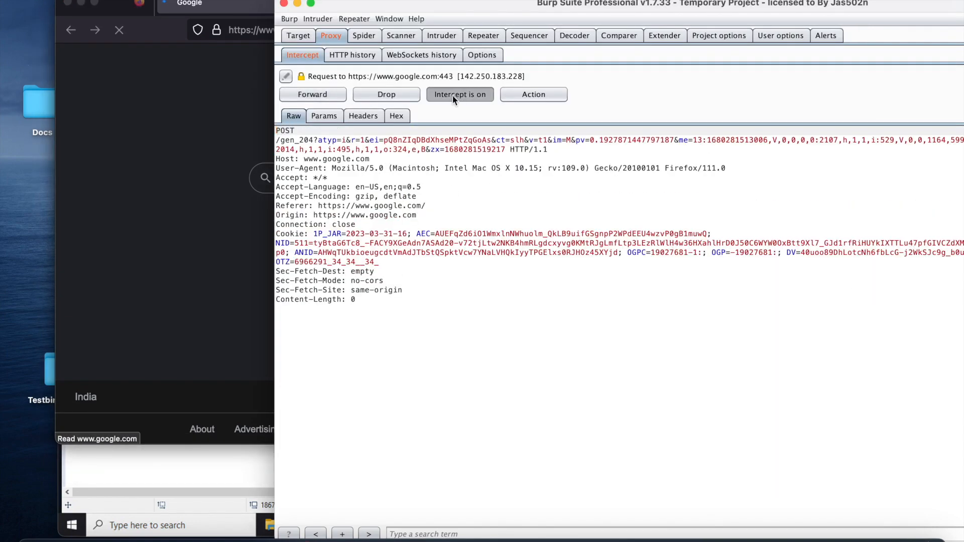
pyautogui.click(441, 96)
# Return to Firefox and turn FoxyProxy off so the browser uses the Firefox settings
pyautogui.click(224, 135)
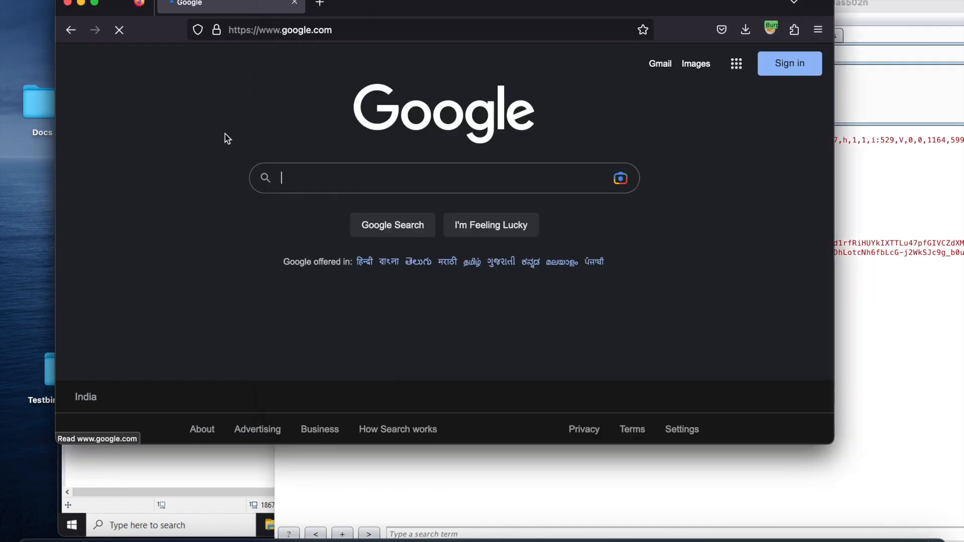
pyautogui.click(770, 29)
pyautogui.click(644, 107)
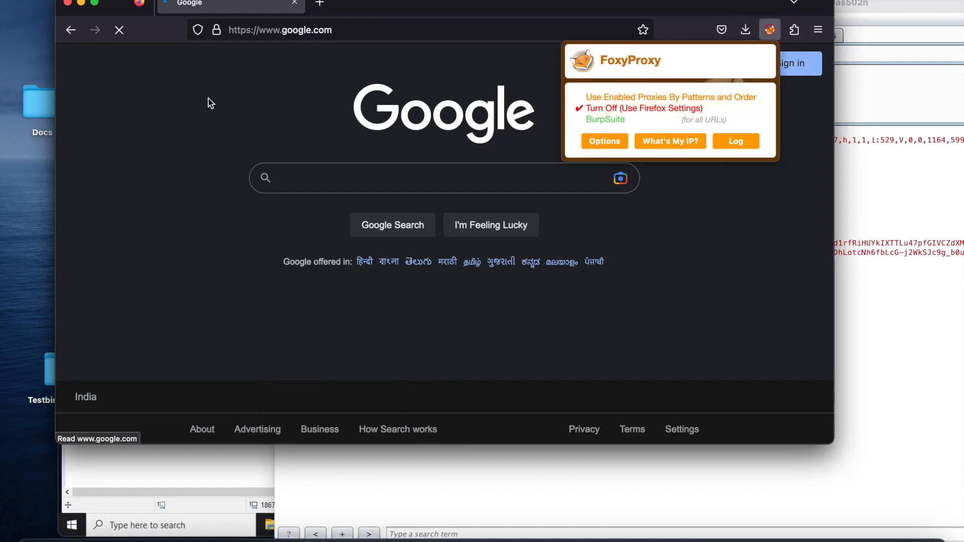